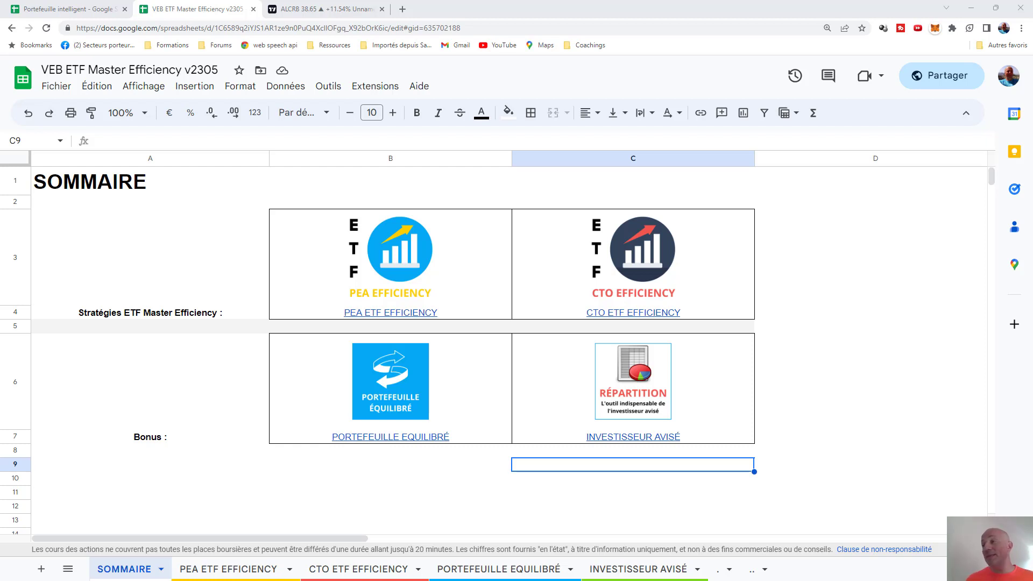
- Open the PEA ETF EFFICIENCY sheet from its summary link and look at the top-ranked ETF
click(189, 286)
click(177, 419)
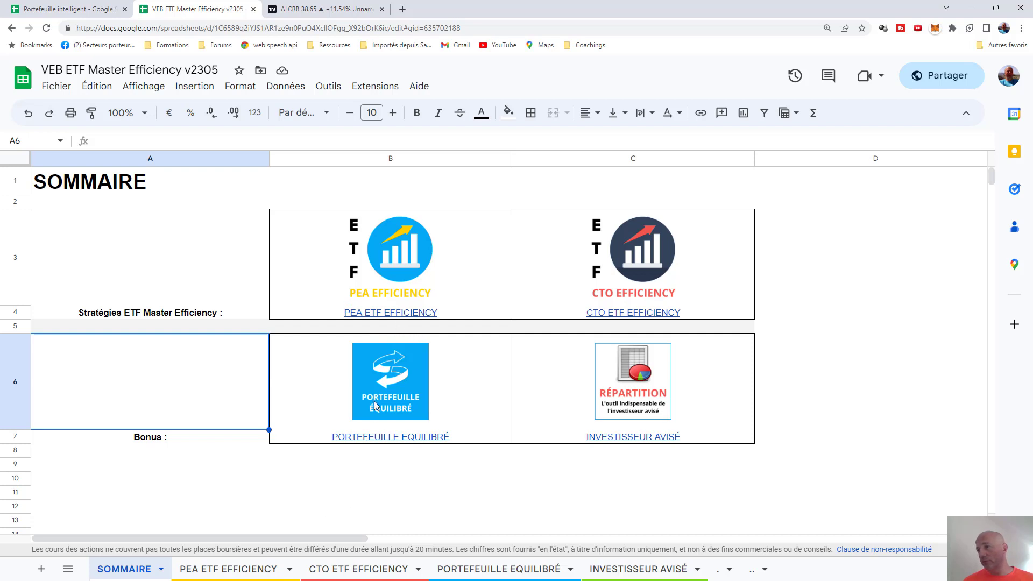
mouse_move(388, 316)
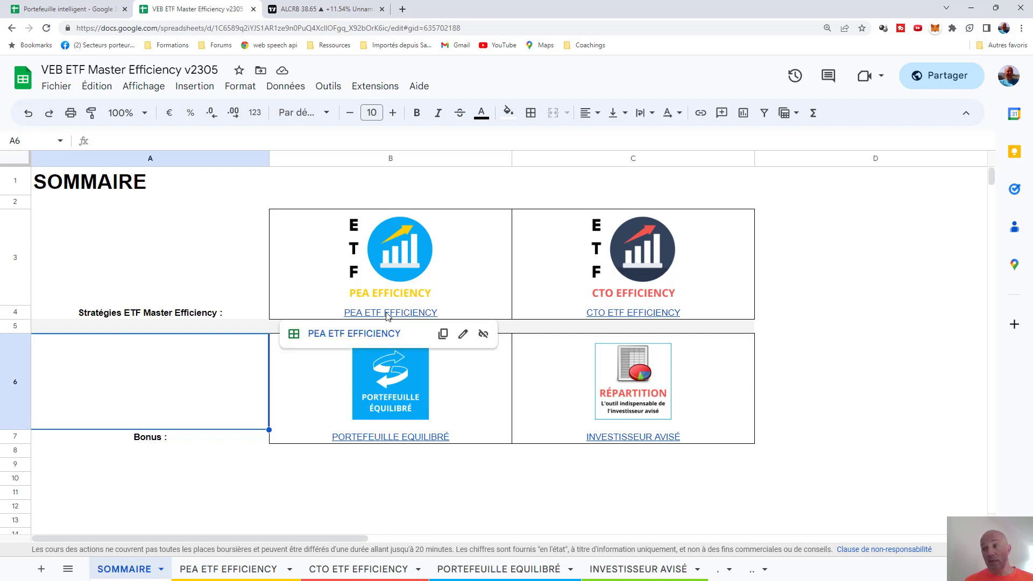
click(360, 337)
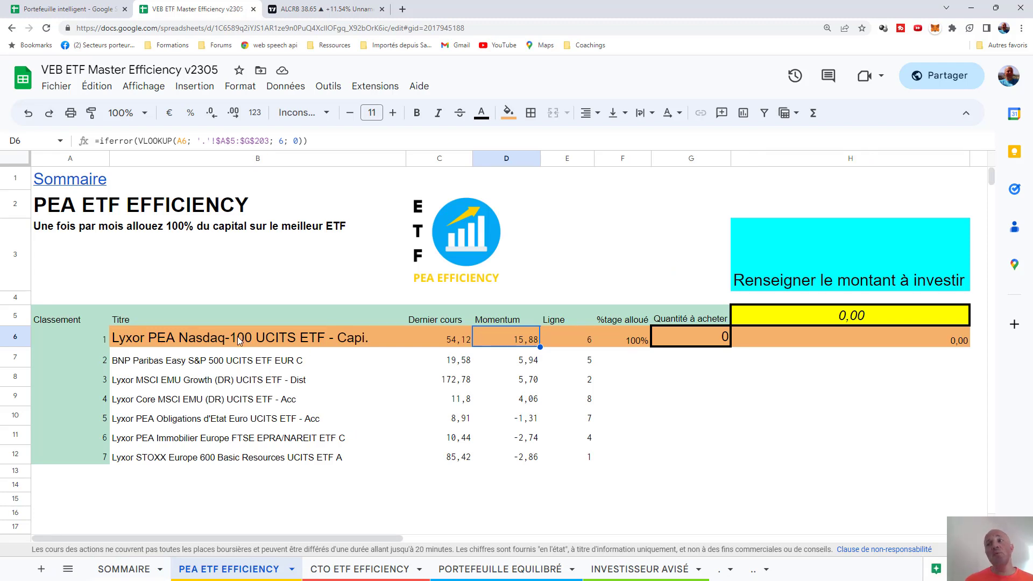
click(254, 342)
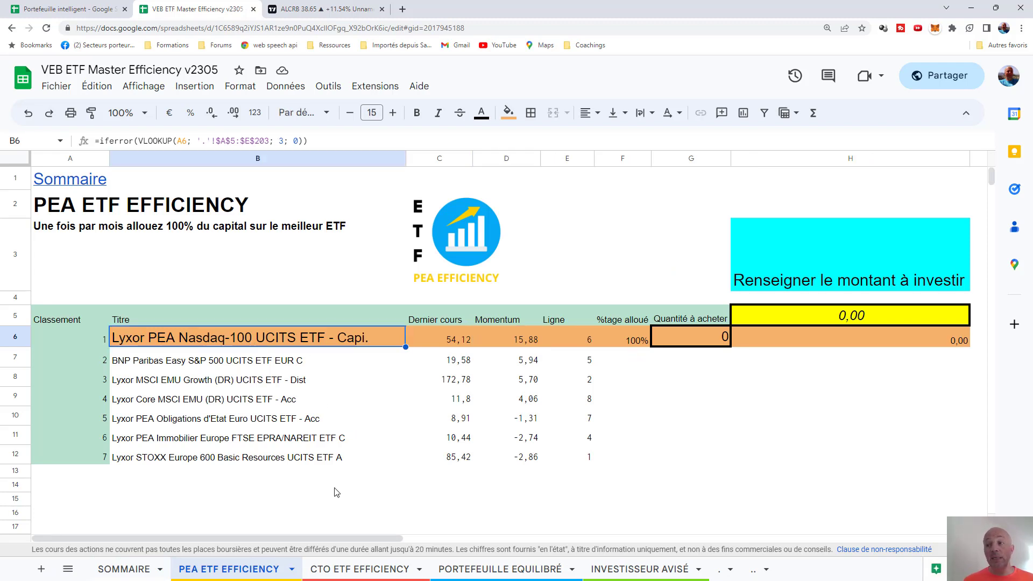
click(324, 498)
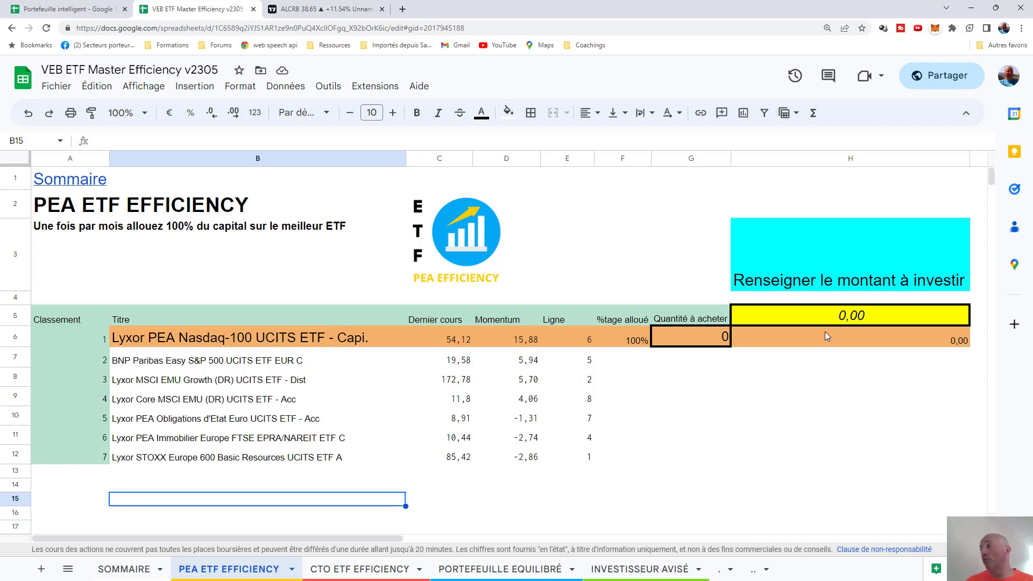
- Set the amount to invest on the PEA ETF EFFICIENCY sheet to 2000
click(825, 314)
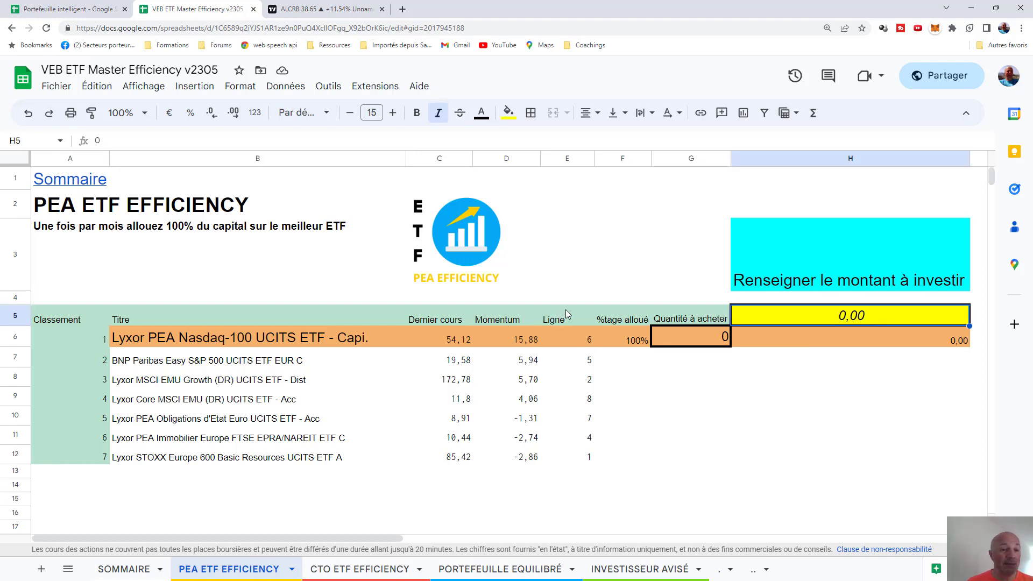
double_click(802, 318)
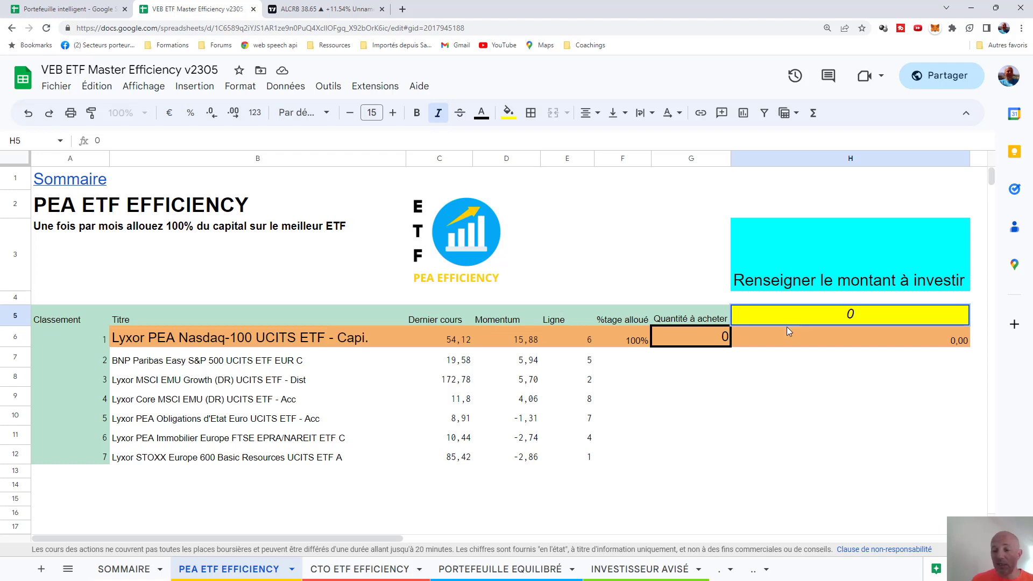
key(BackSpace)
text(2000)
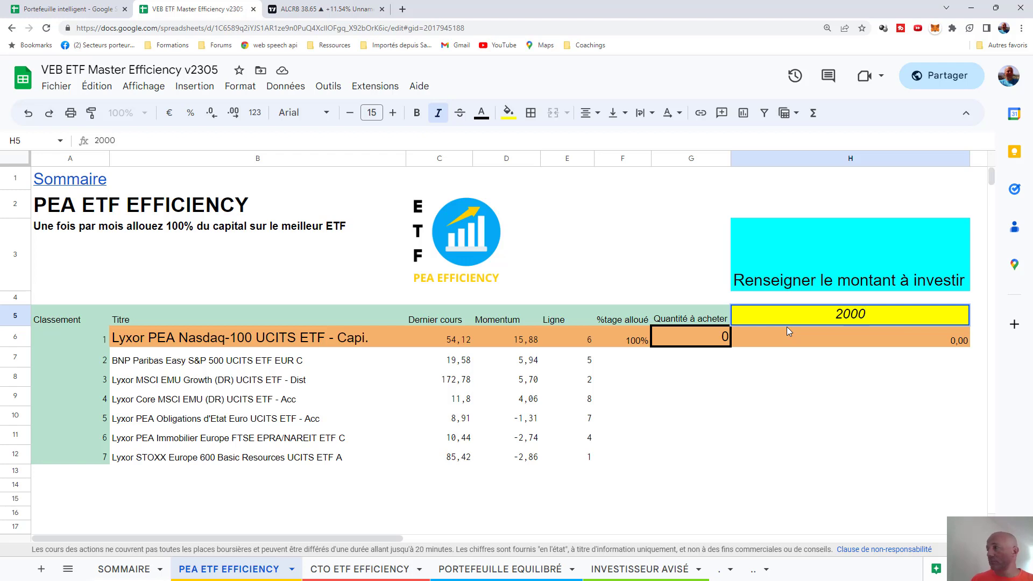
key(Return)
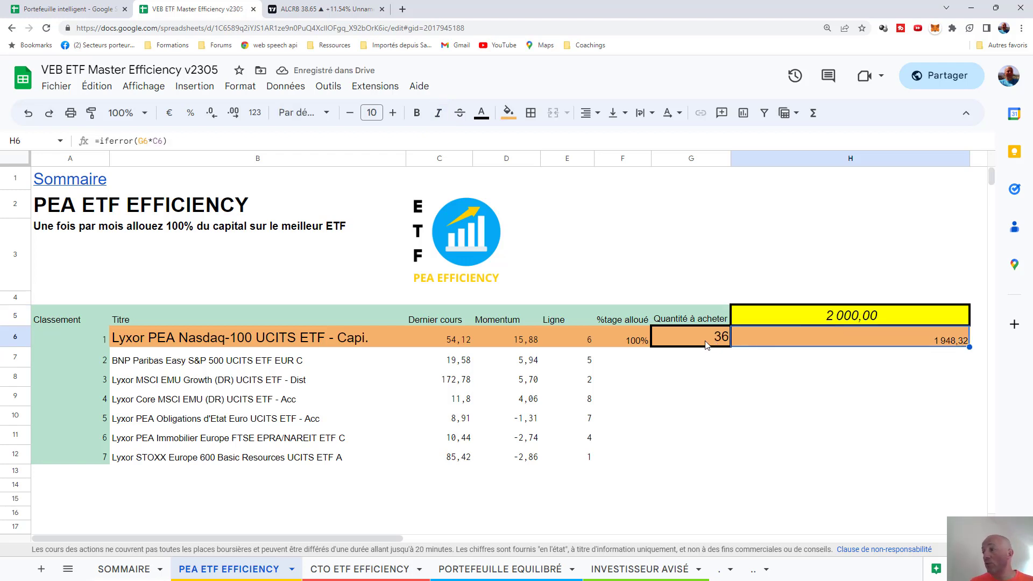
- Reset the amount to invest on the PEA ETF EFFICIENCY sheet to 0
click(855, 317)
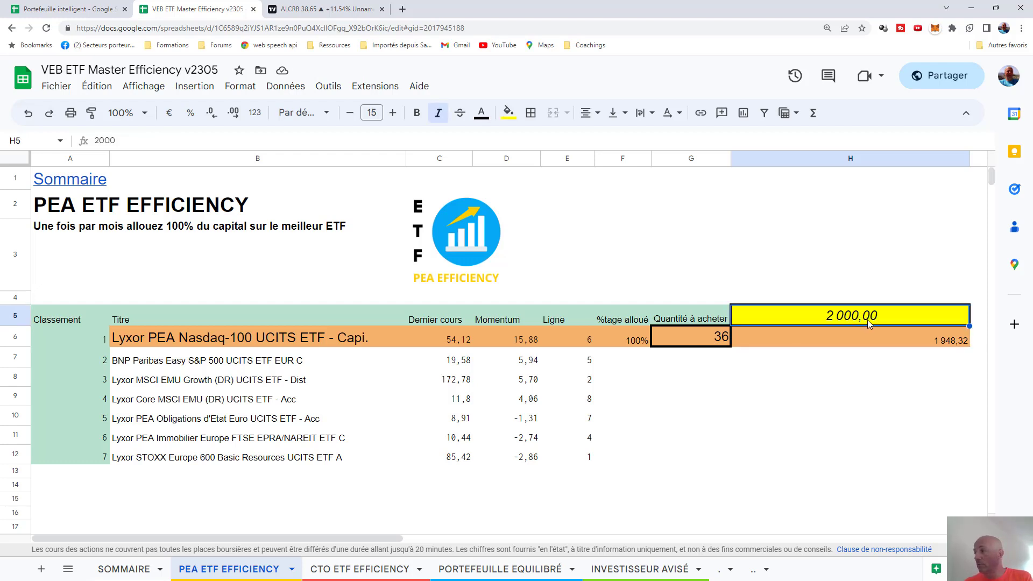
text(0)
key(Return)
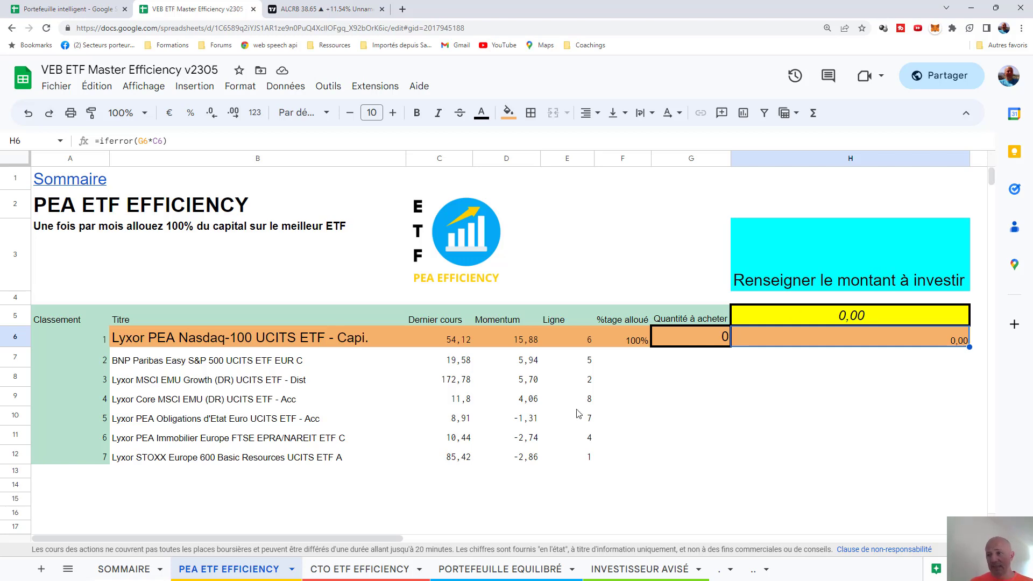
- Open the CTO ETF EFFICIENCY sheet and set its amount to invest to 1000
click(339, 571)
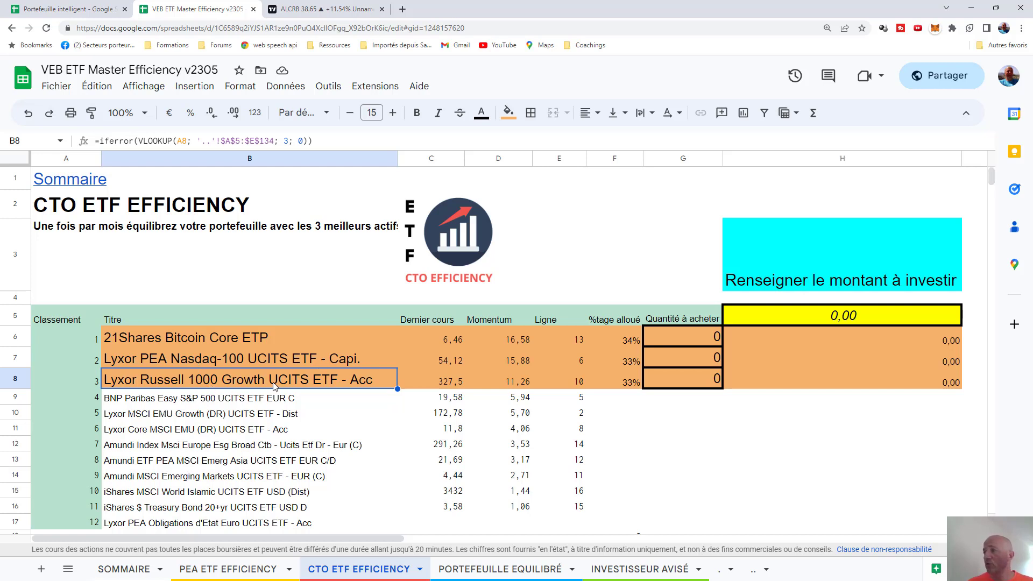
click(860, 318)
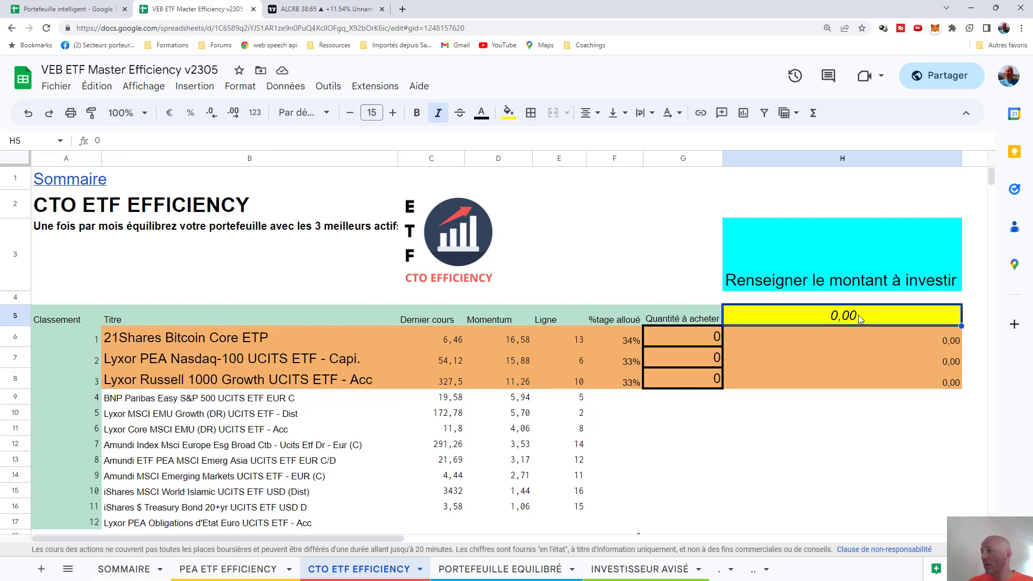
double_click(859, 317)
text(1)
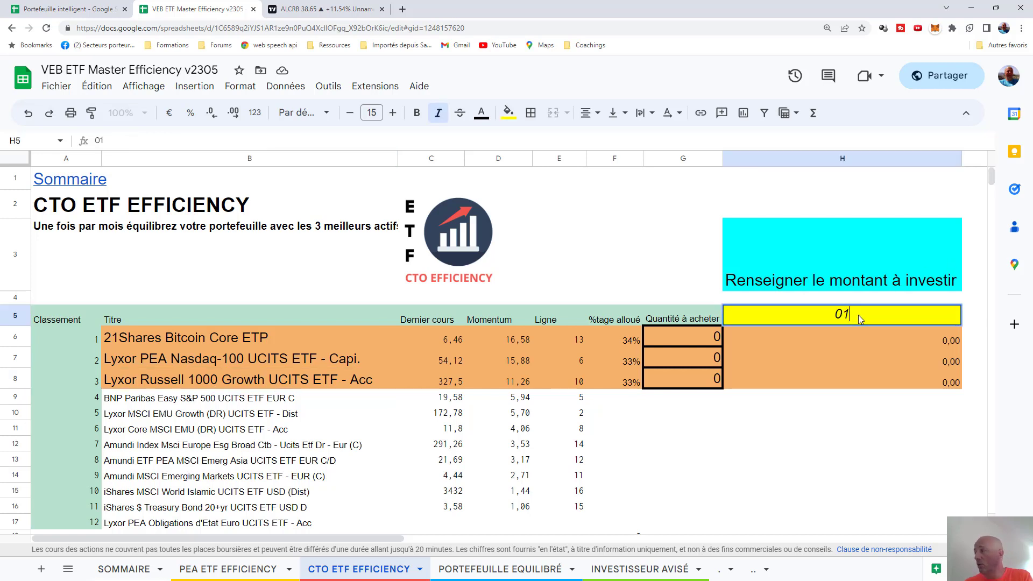
text( 000)
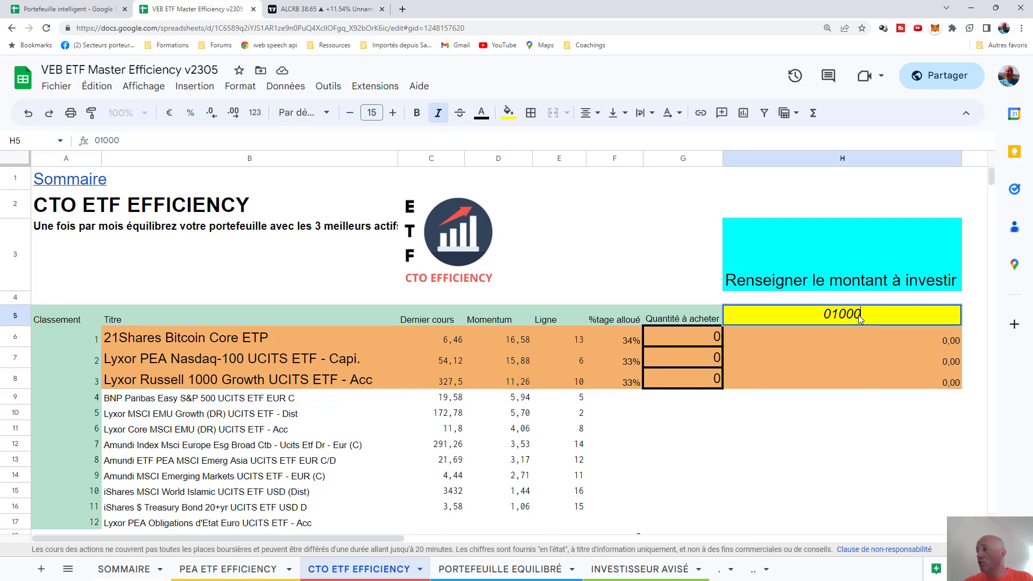
key(Return)
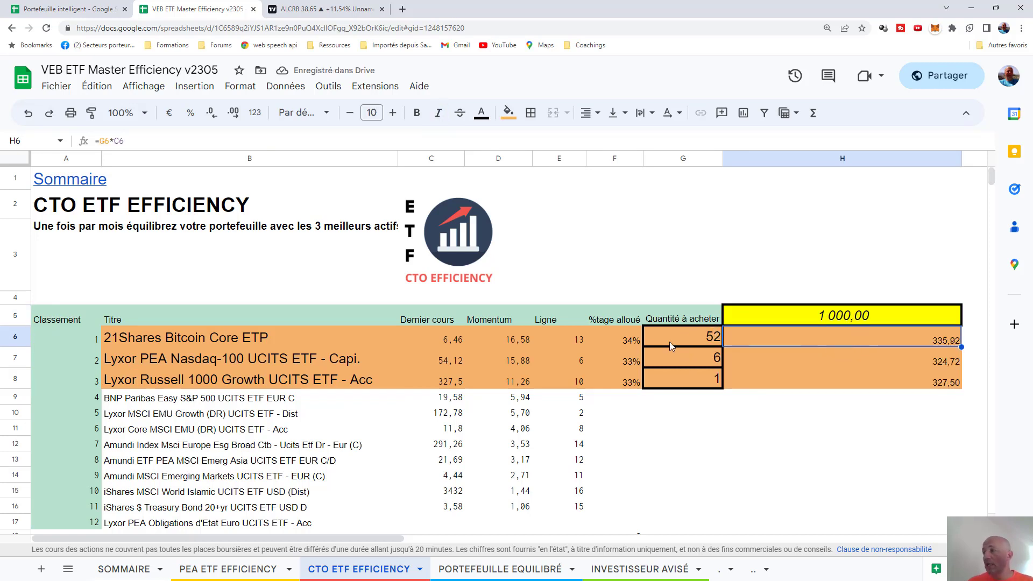
- Reset the amount to invest on the CTO ETF EFFICIENCY sheet to 0
double_click(763, 318)
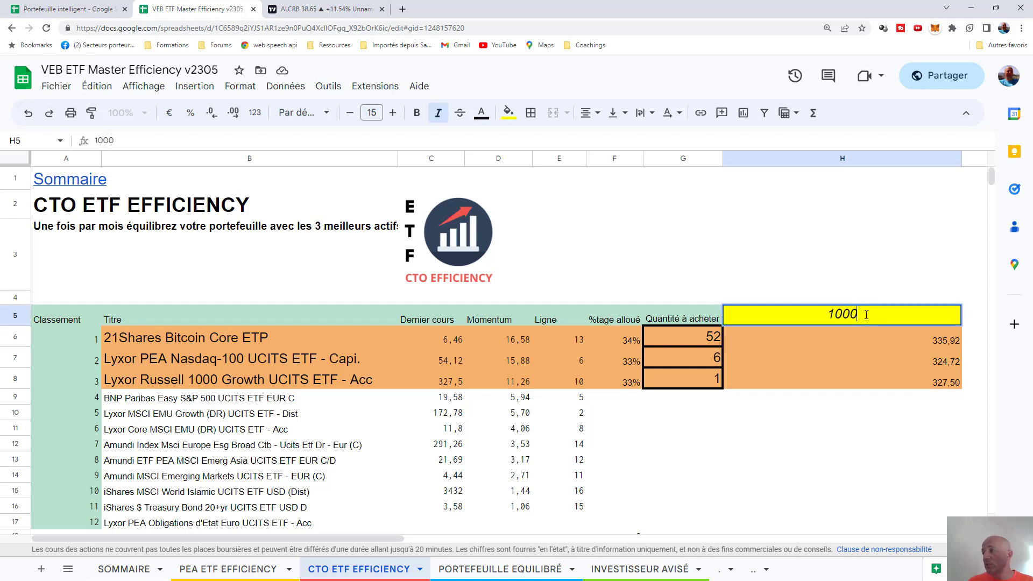
key(ctrl+a)
text(0)
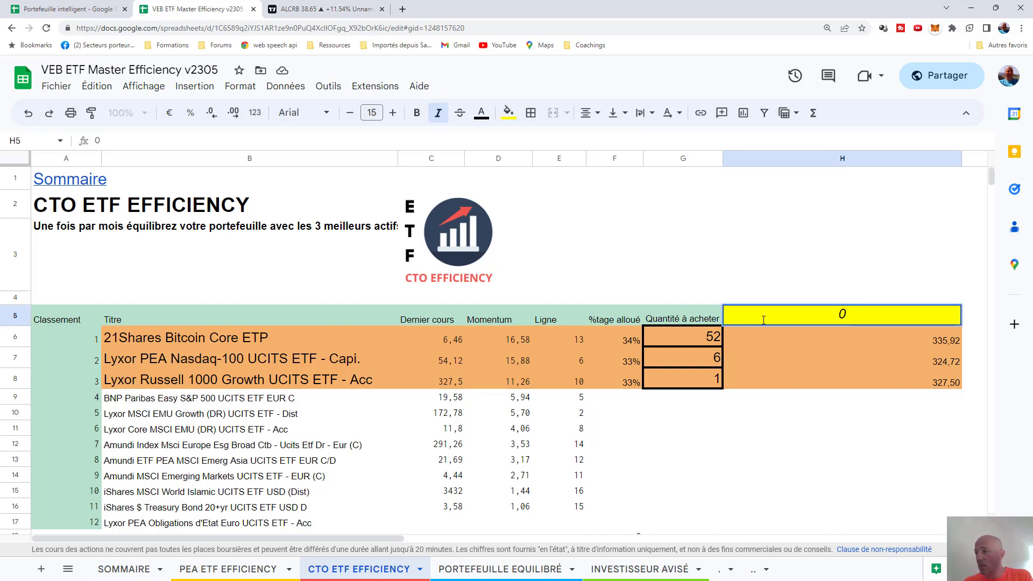
key(Return)
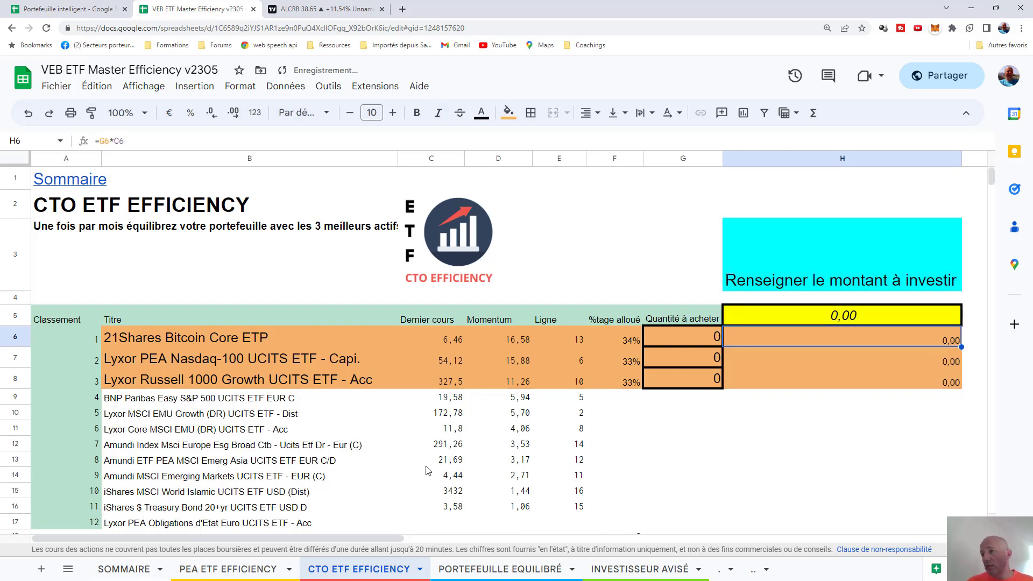
- View the PORTEFEUILLE EQUILIBRÉ sheet and switch to the Portefeuille intelligent spreadsheet
click(472, 571)
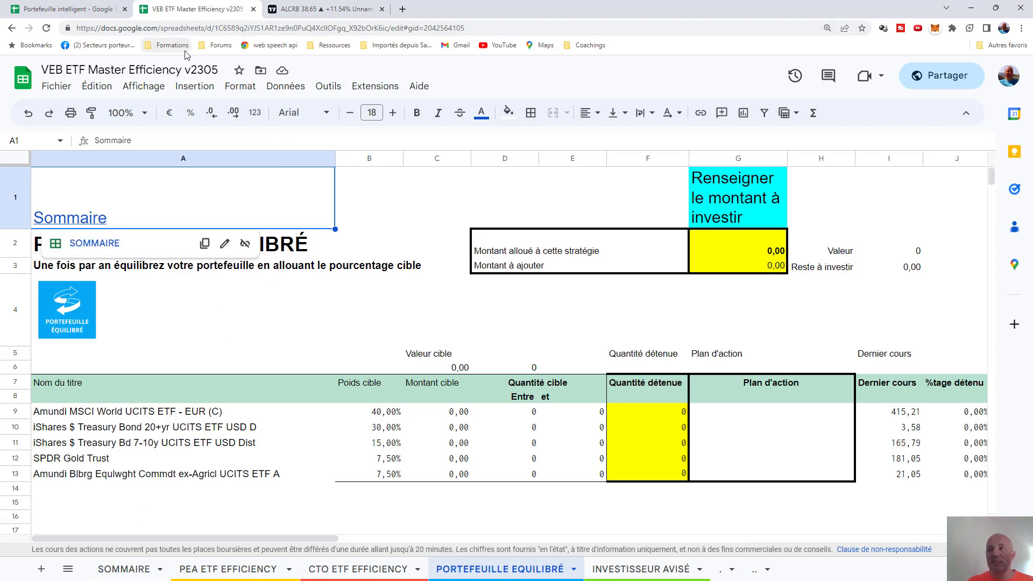
click(69, 11)
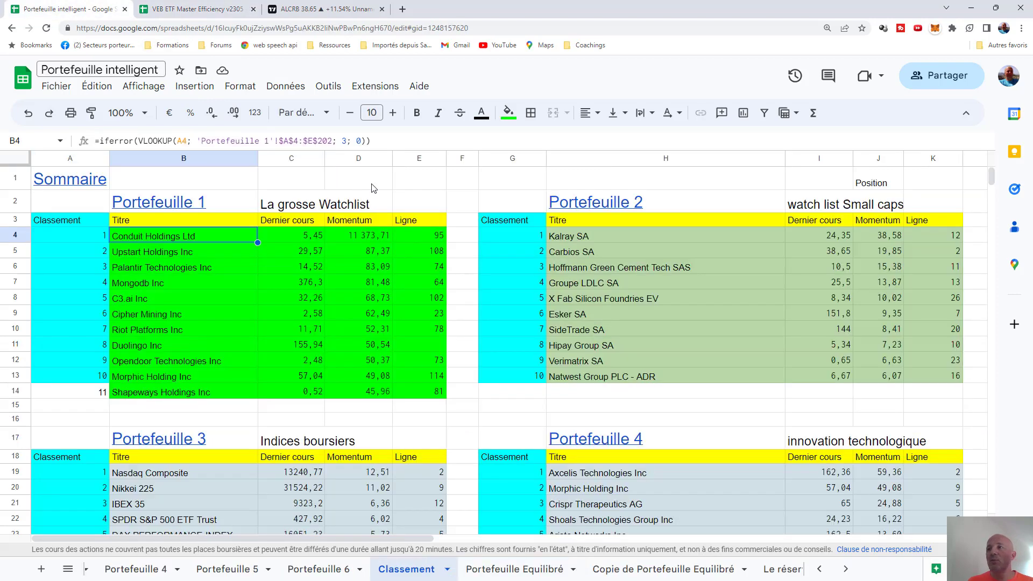
- Examine the titles and momentum scores of the stock indices in the Portefeuille 3 ranking, dismissing the low-battery alert
scroll(407, 261, down, 6)
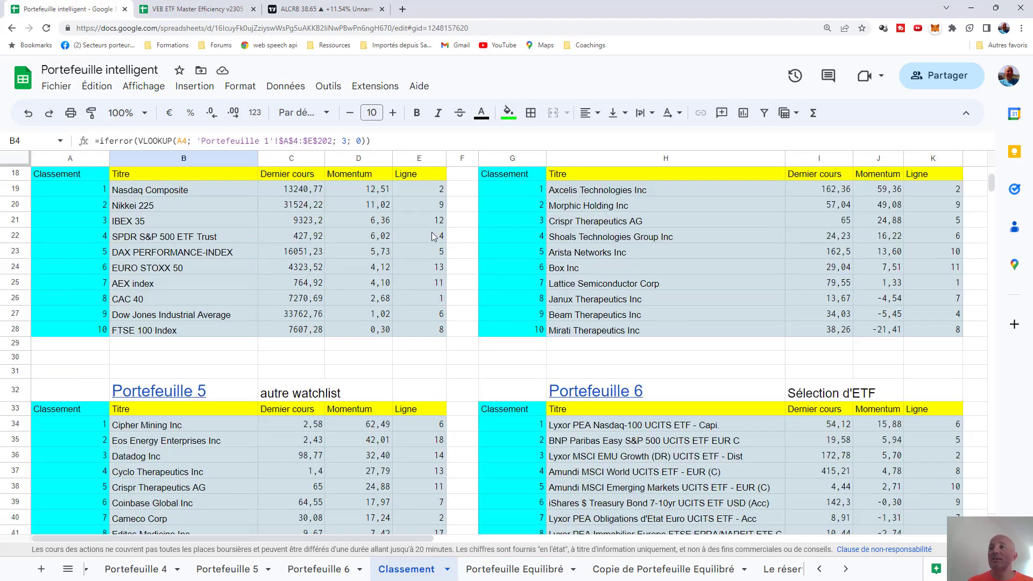
click(145, 191)
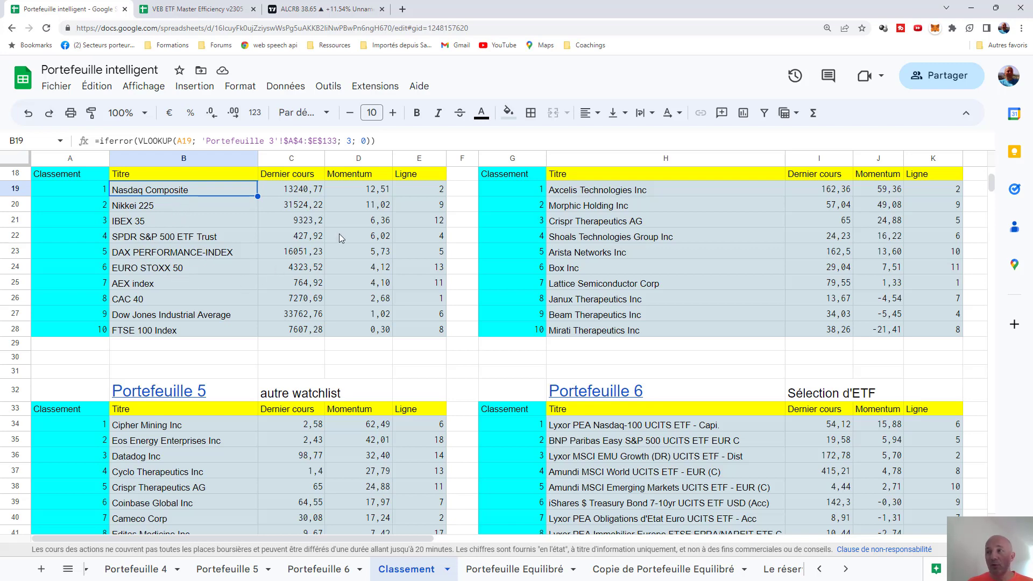
click(159, 221)
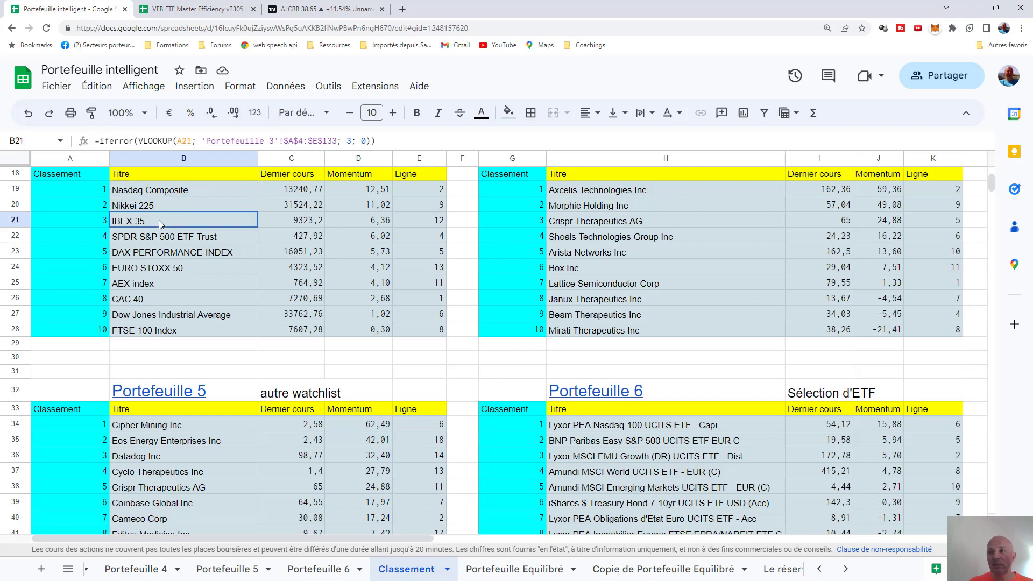
click(362, 221)
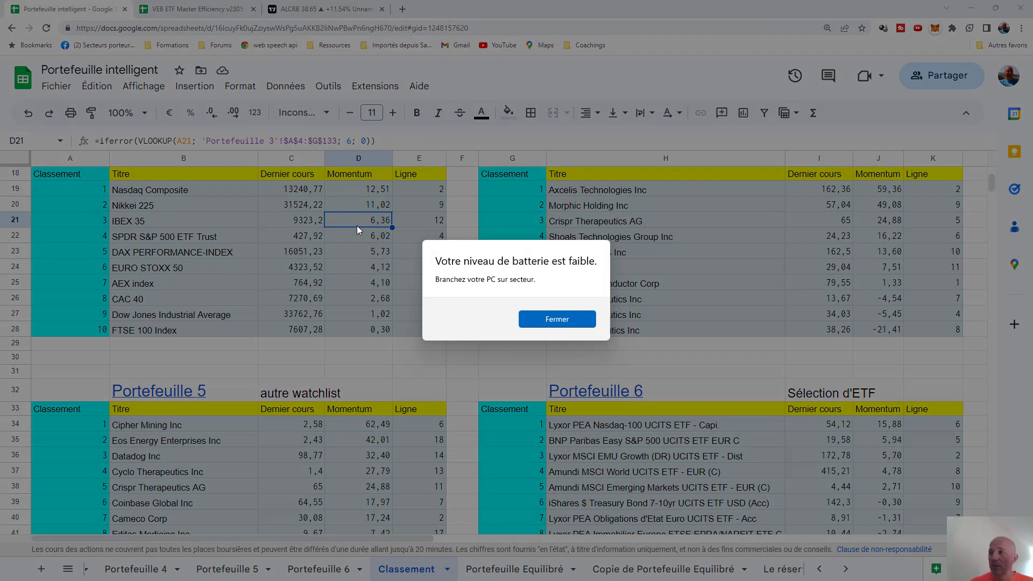
click(553, 318)
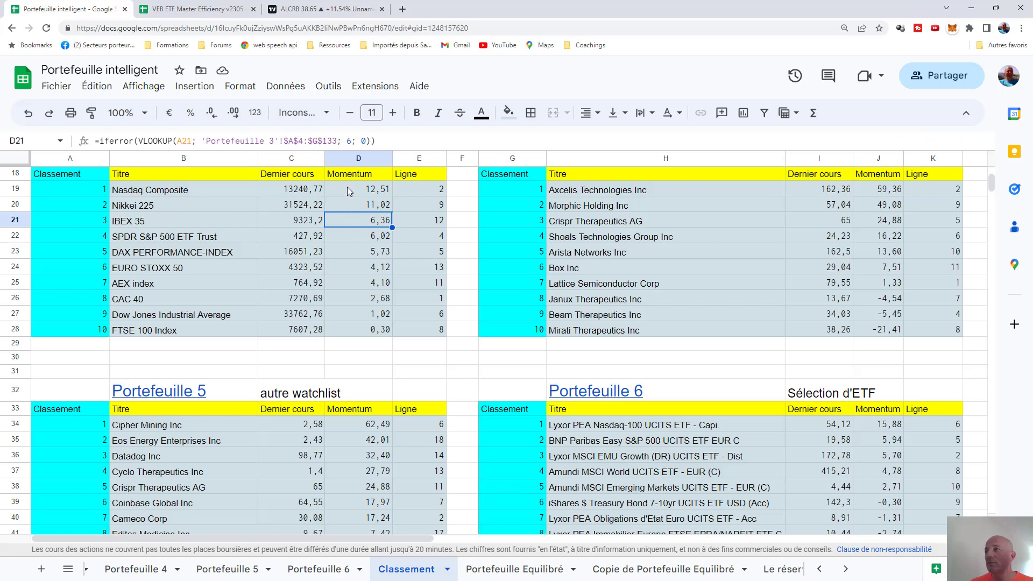
click(345, 190)
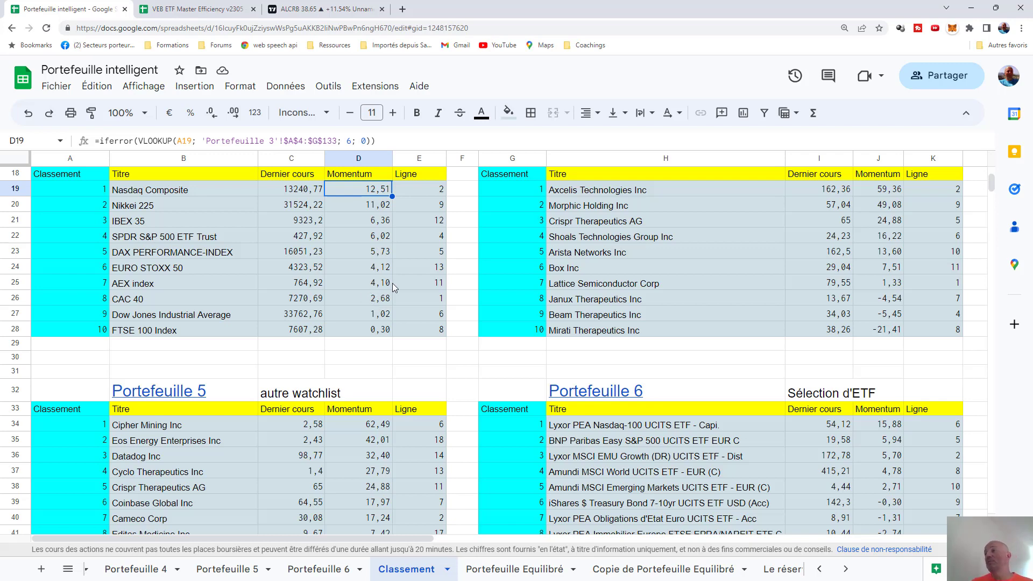
- Examine the momentum rankings of Portefeuille 1 through Portefeuille 6 on the Classement sheet
scroll(360, 293, down, 3)
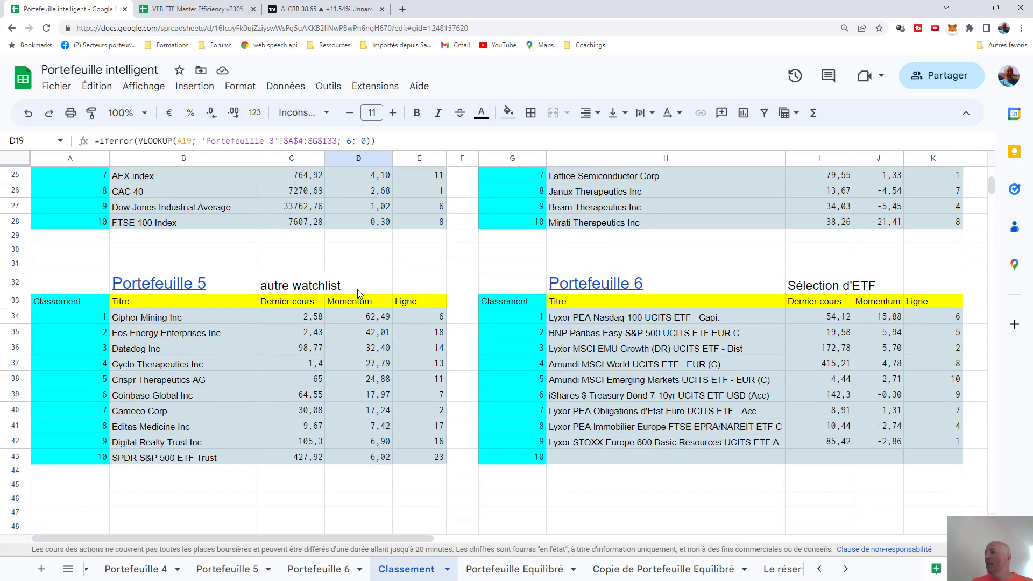
scroll(349, 297, up, 6)
scroll(348, 298, up, 4)
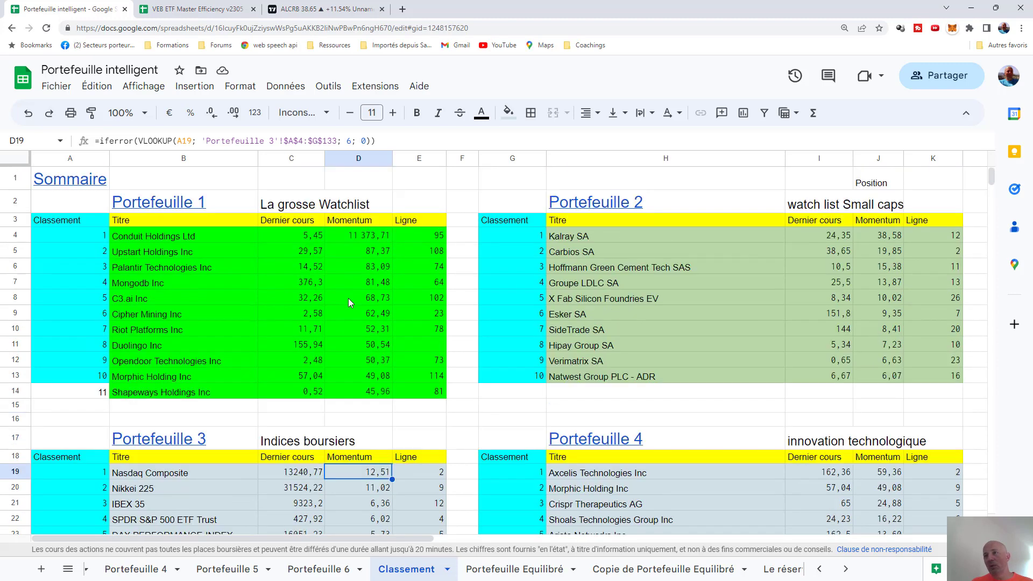
scroll(349, 301, down, 3)
scroll(350, 303, down, 3)
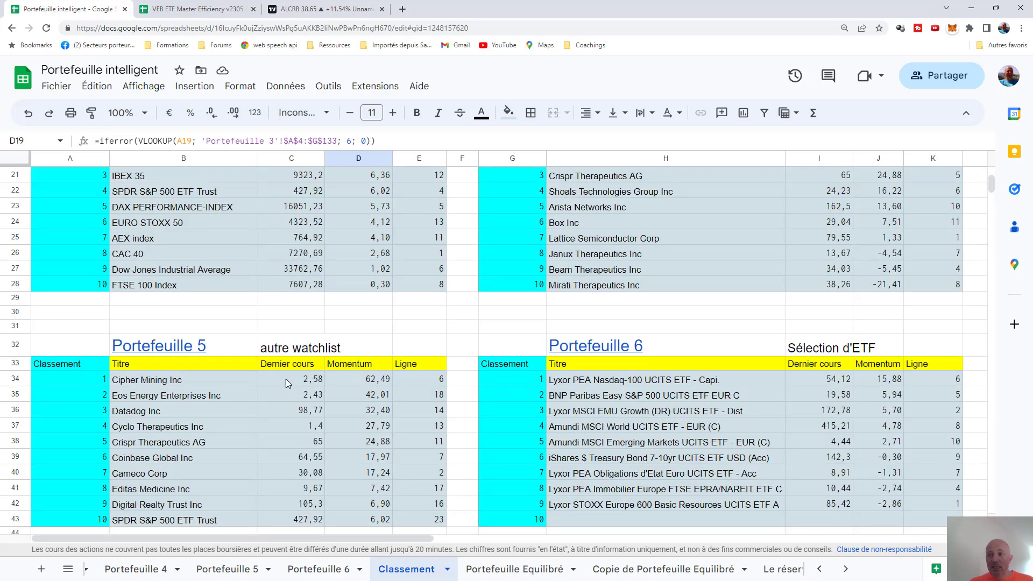
scroll(292, 384, down, 1)
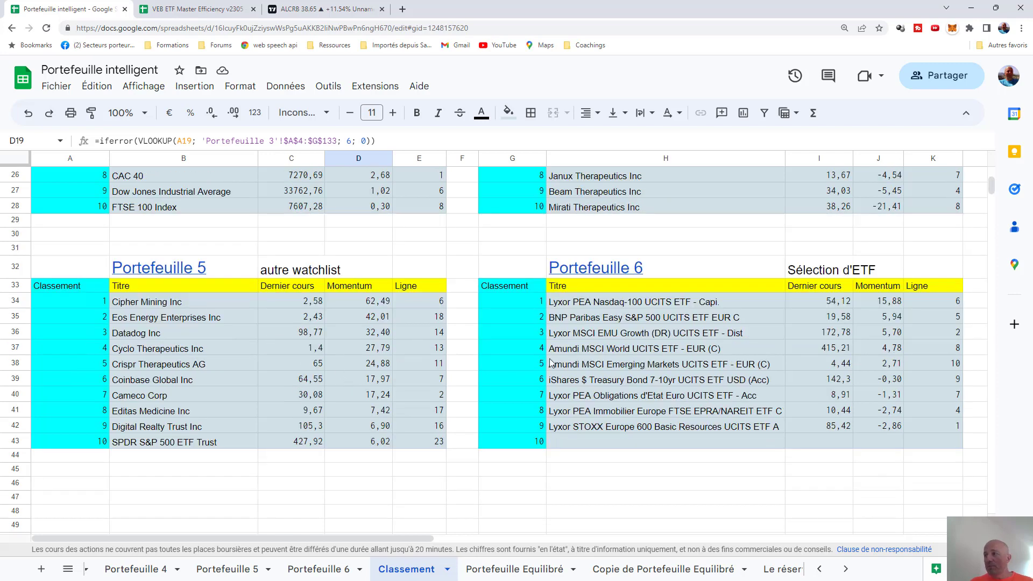
scroll(583, 365, up, 2)
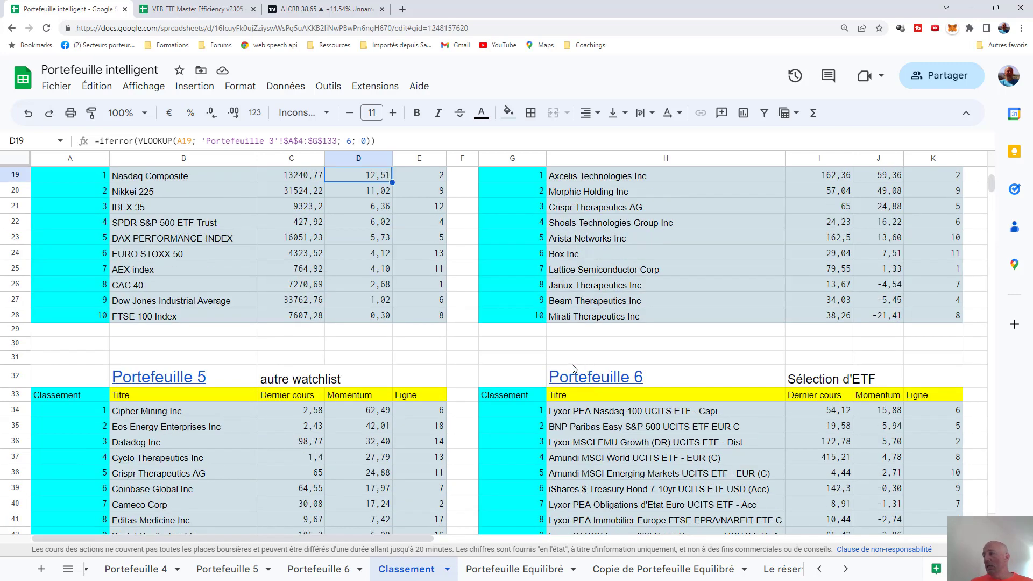
scroll(573, 364, up, 4)
scroll(701, 378, down, 5)
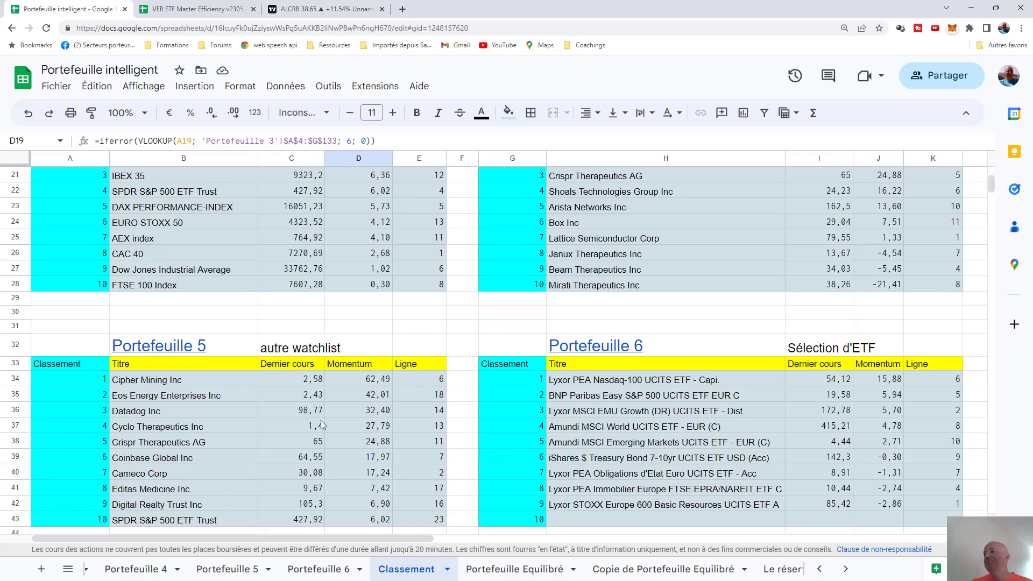
scroll(320, 421, up, 4)
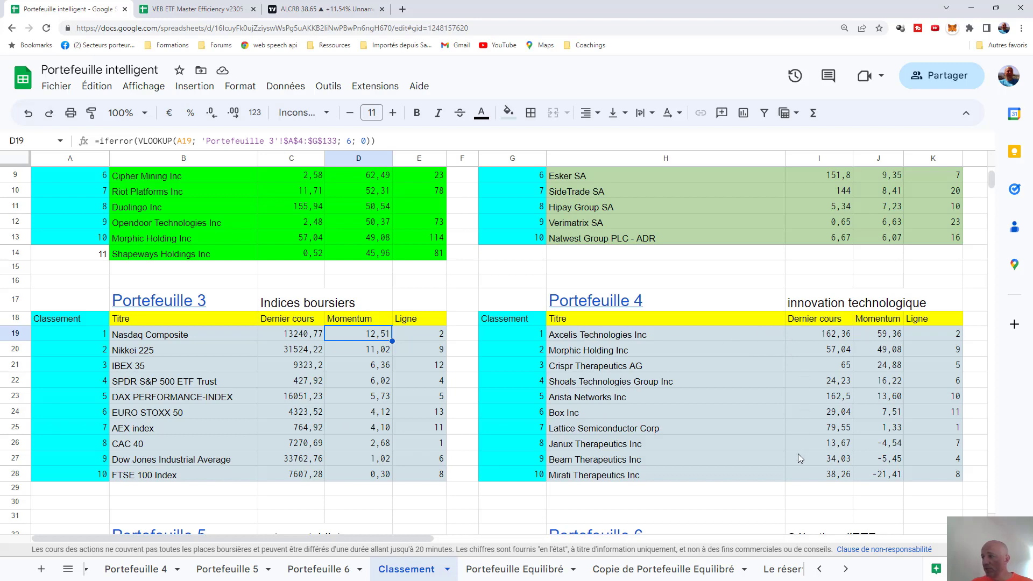
scroll(725, 445, up, 2)
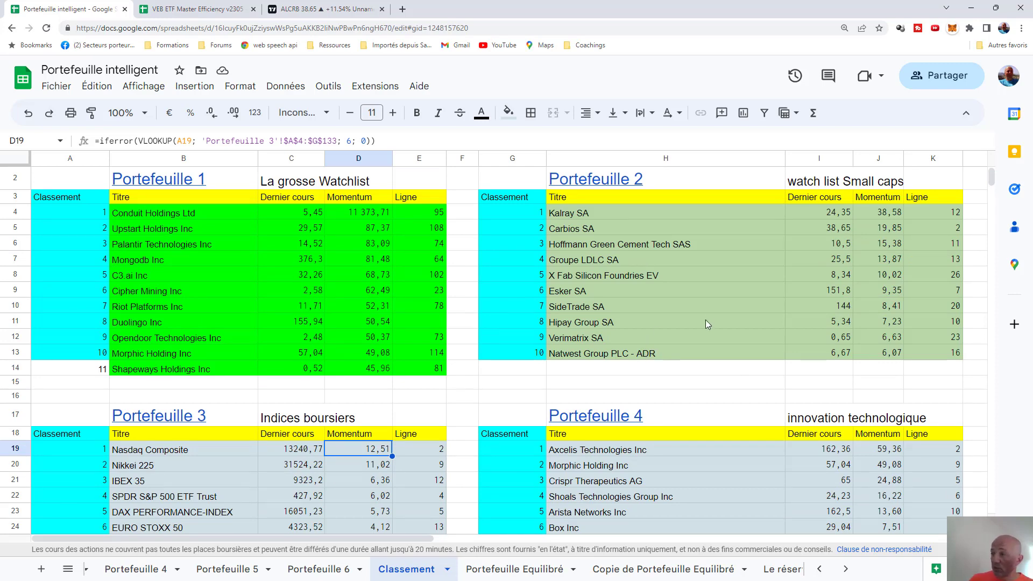
- Inspect the top title of Portefeuille 2, then the first and eleventh titles of Portefeuille 1, in the Classement rankings
click(657, 211)
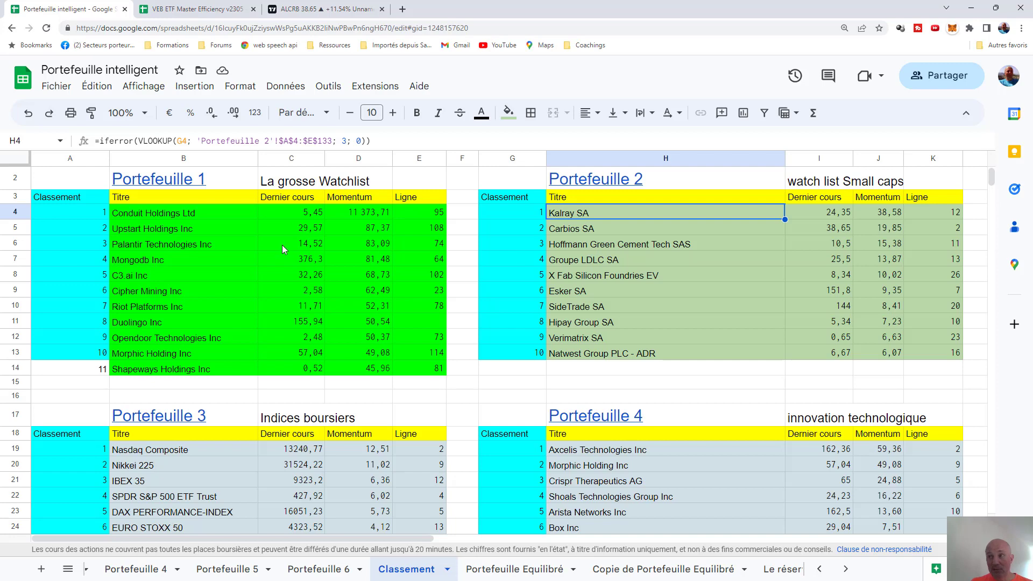
click(197, 212)
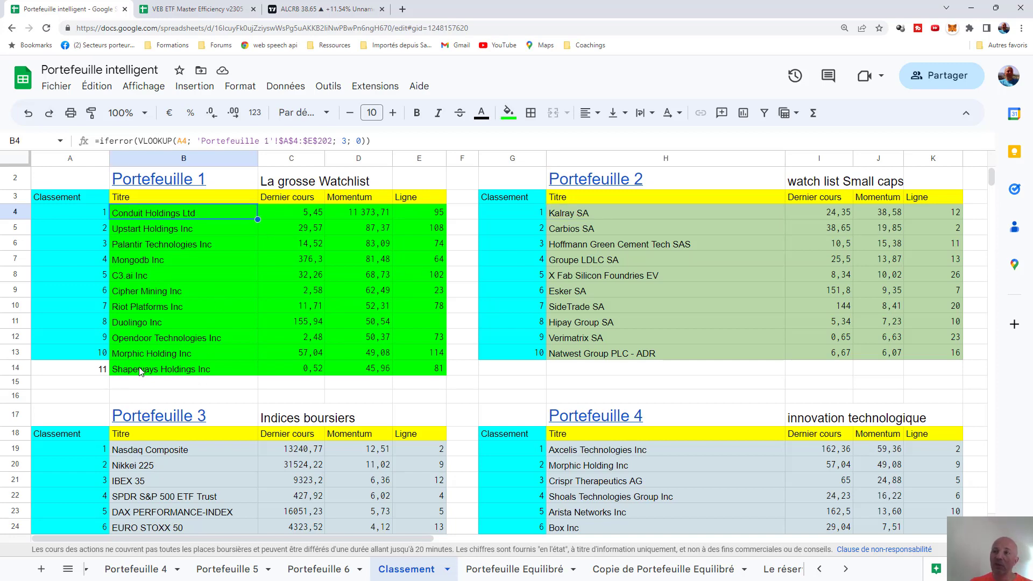
click(159, 370)
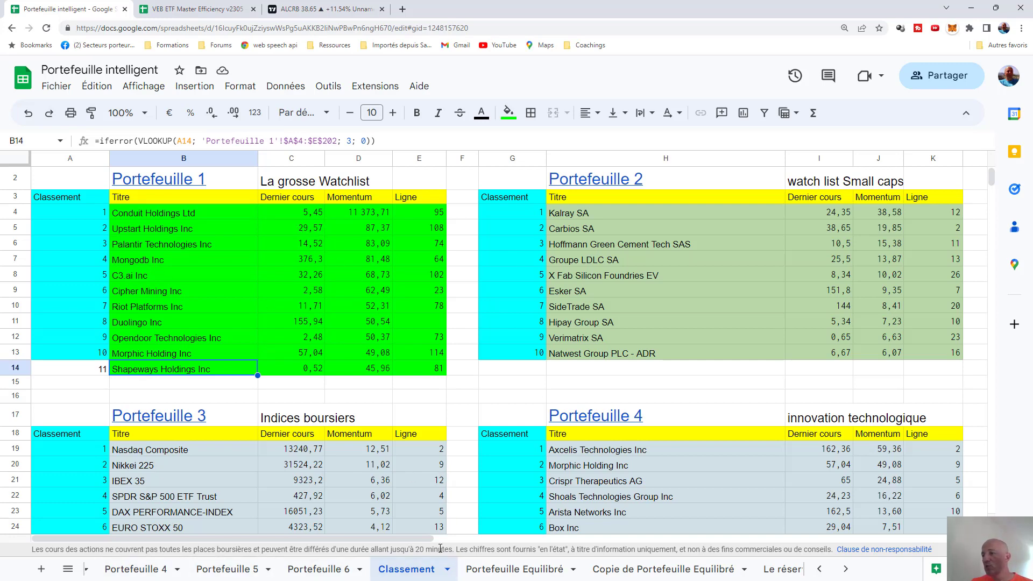
- Open the Portefeuille 1 sheet from the ranking and examine its full watchlist of tickers and momentum scores
mouse_move(152, 183)
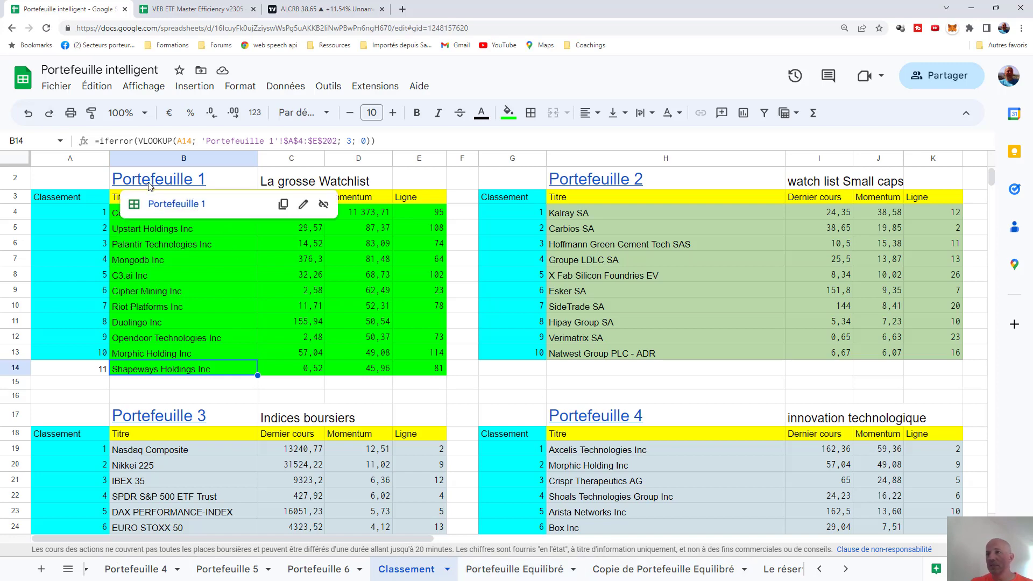
click(159, 208)
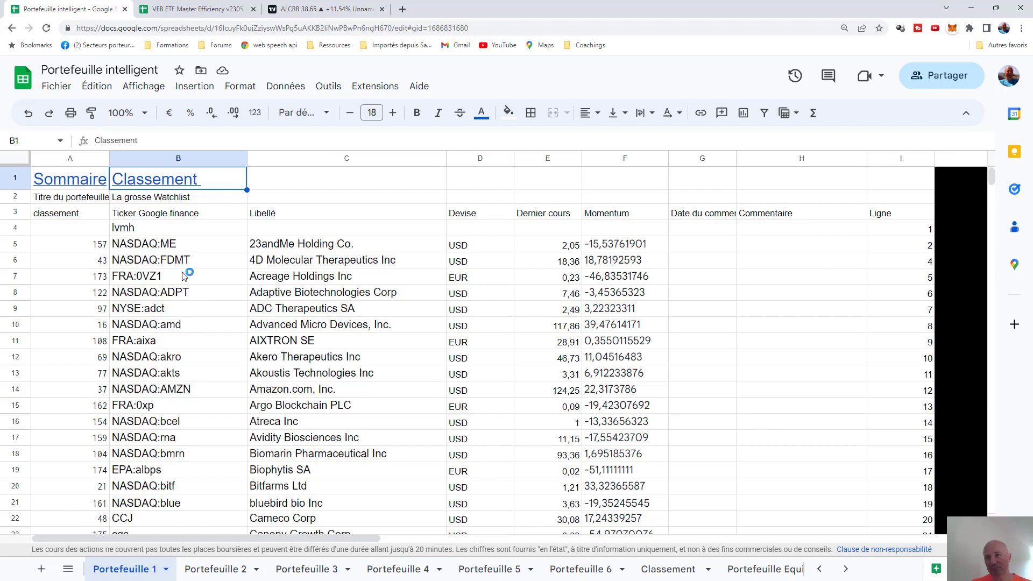
scroll(188, 262, down, 20)
scroll(187, 262, down, 15)
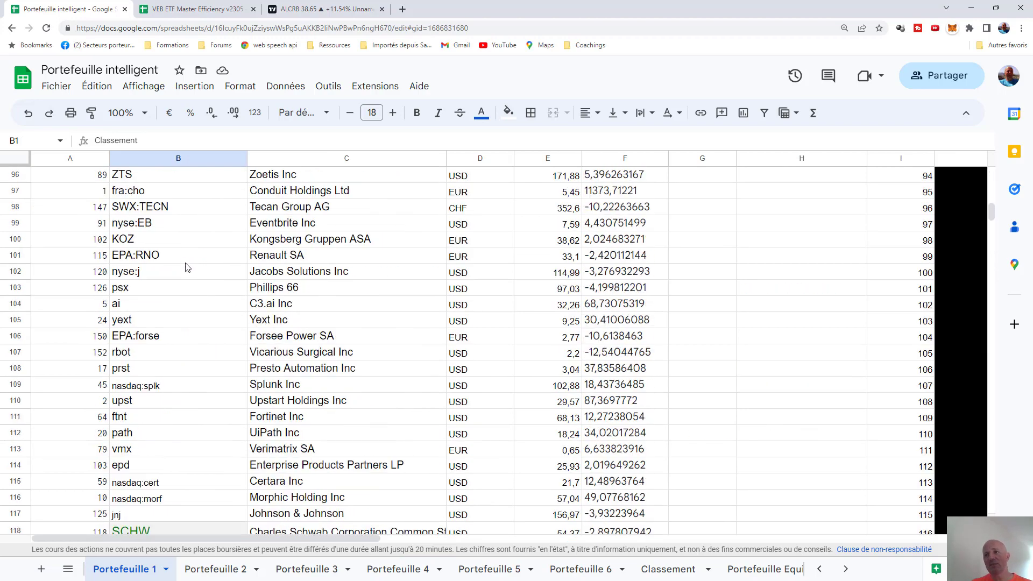
scroll(175, 272, down, 7)
scroll(175, 273, down, 6)
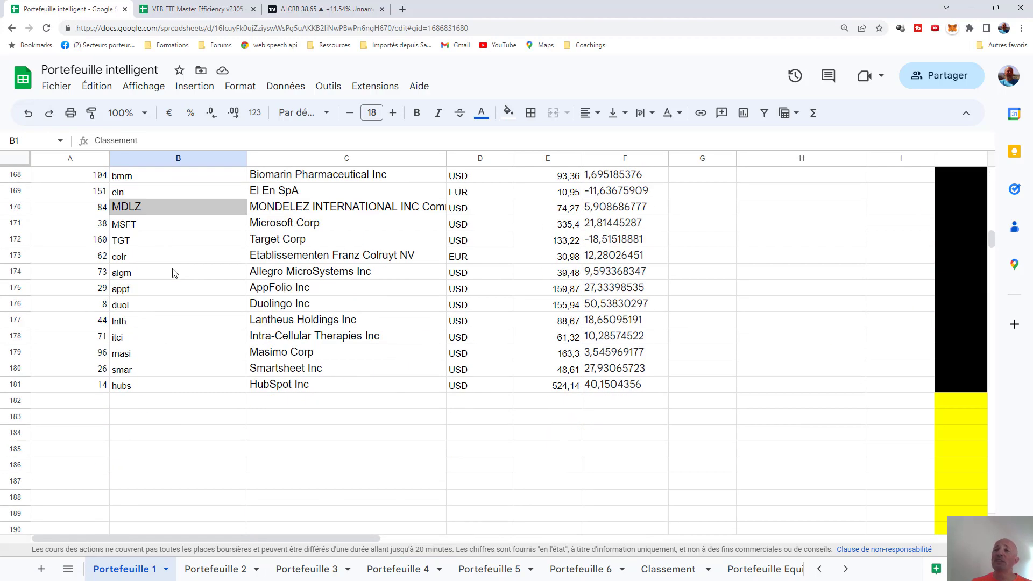
scroll(180, 289, up, 20)
scroll(210, 327, up, 19)
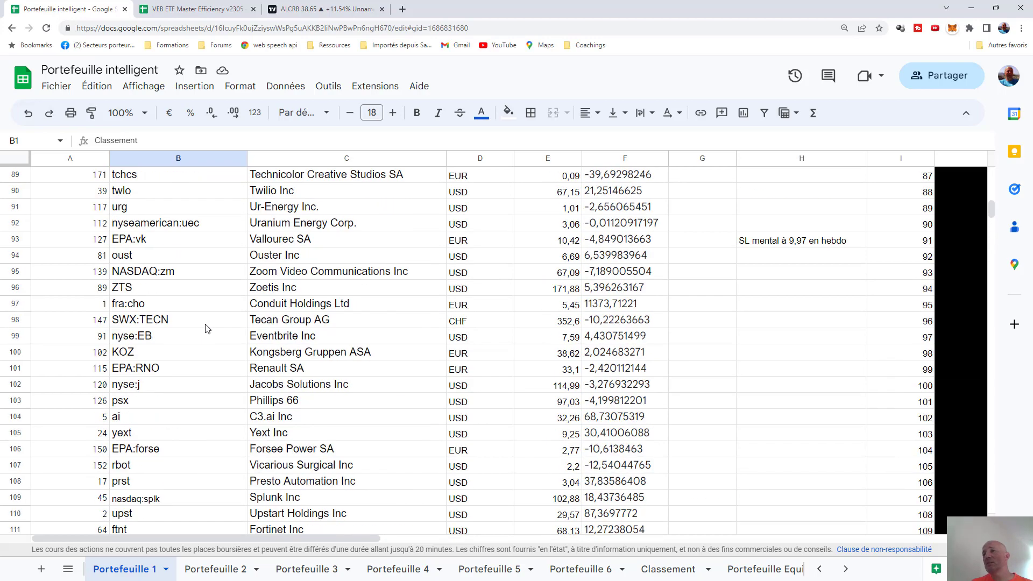
scroll(210, 322, up, 6)
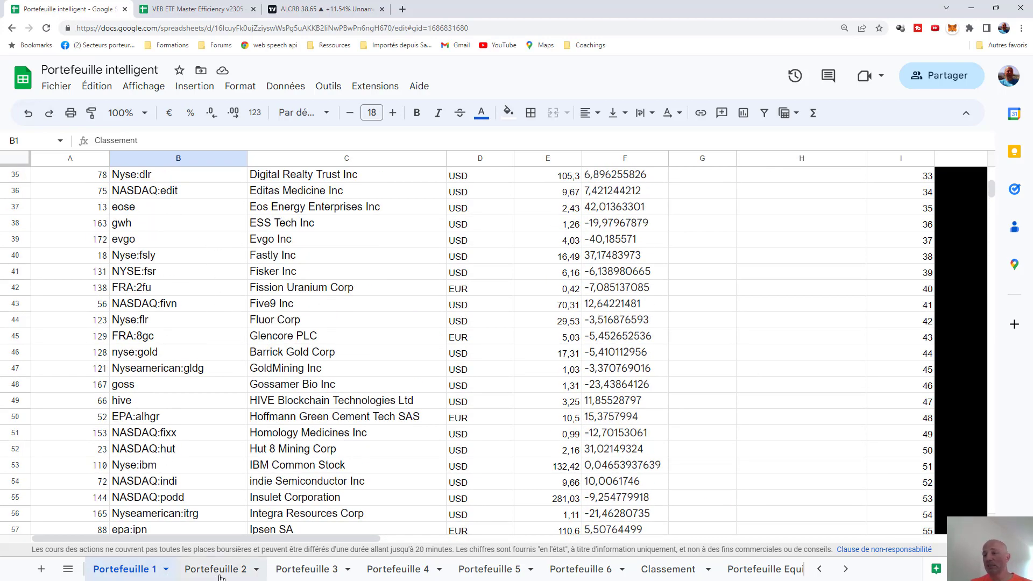
scroll(203, 323, up, 7)
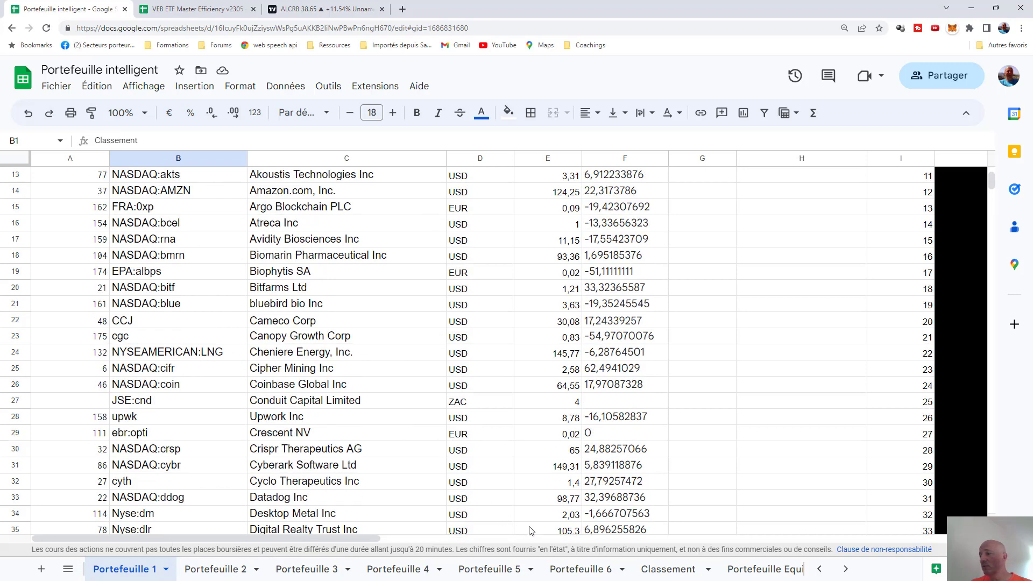
scroll(96, 198, up, 4)
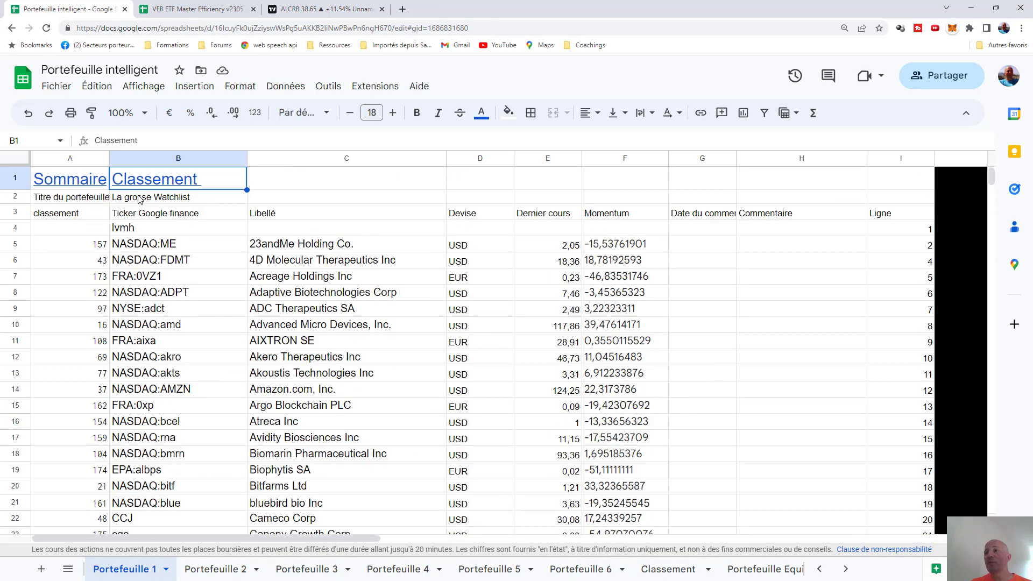
- Return to the Classement sheet and examine the highest-ranked titles of Portefeuille 1, from Conduit Holdings to Mongodb
click(153, 183)
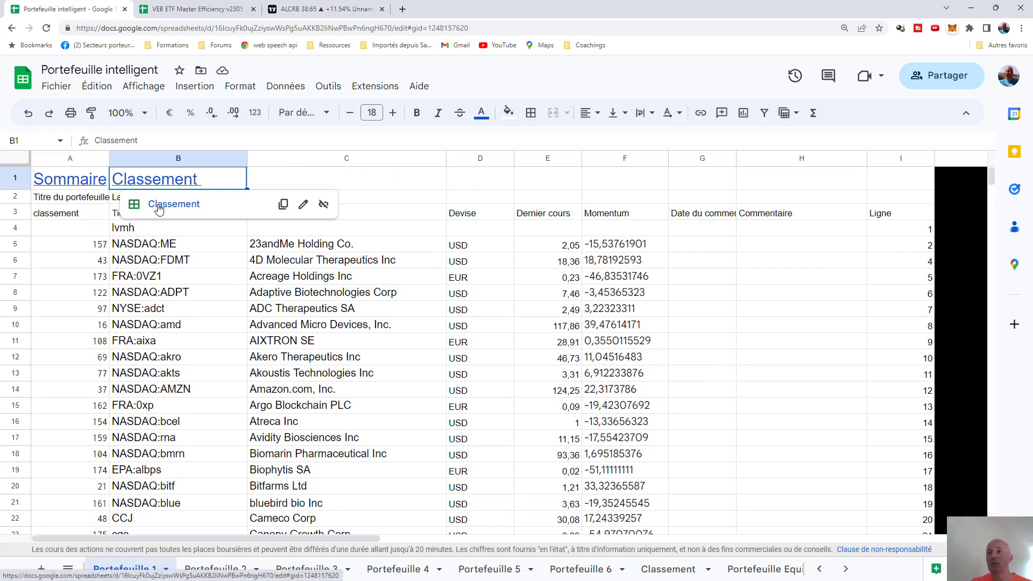
click(156, 205)
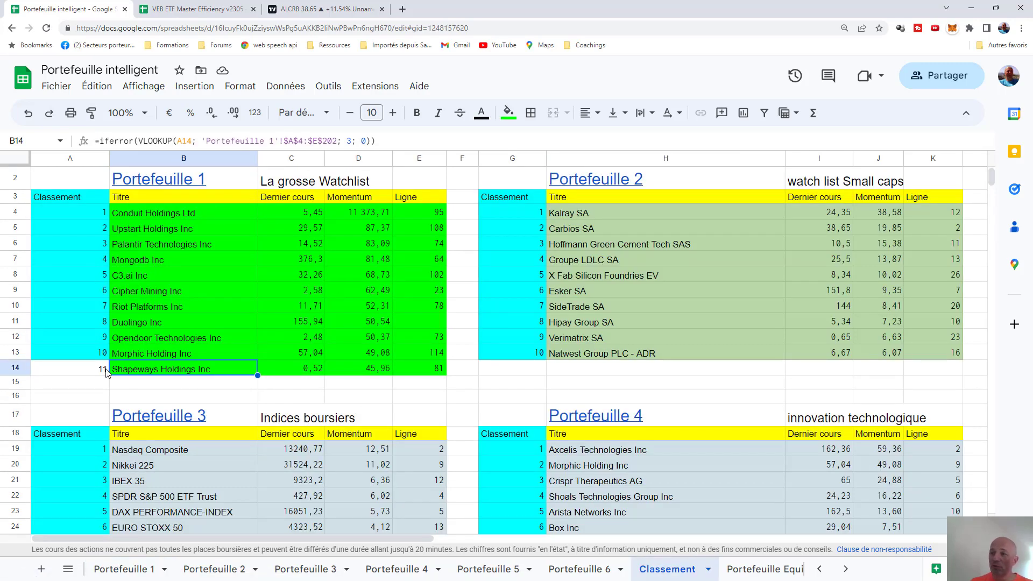
click(166, 213)
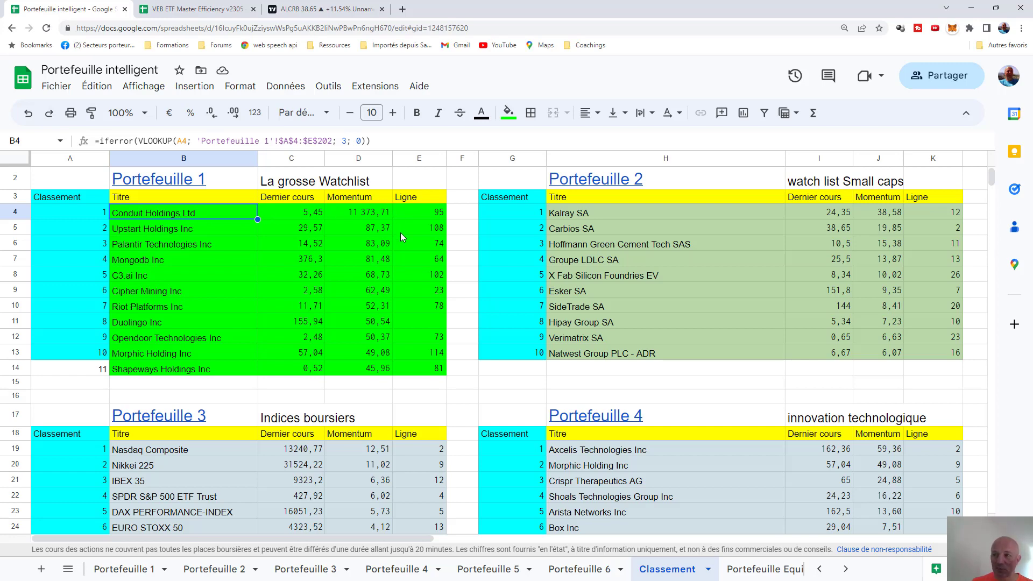
click(223, 230)
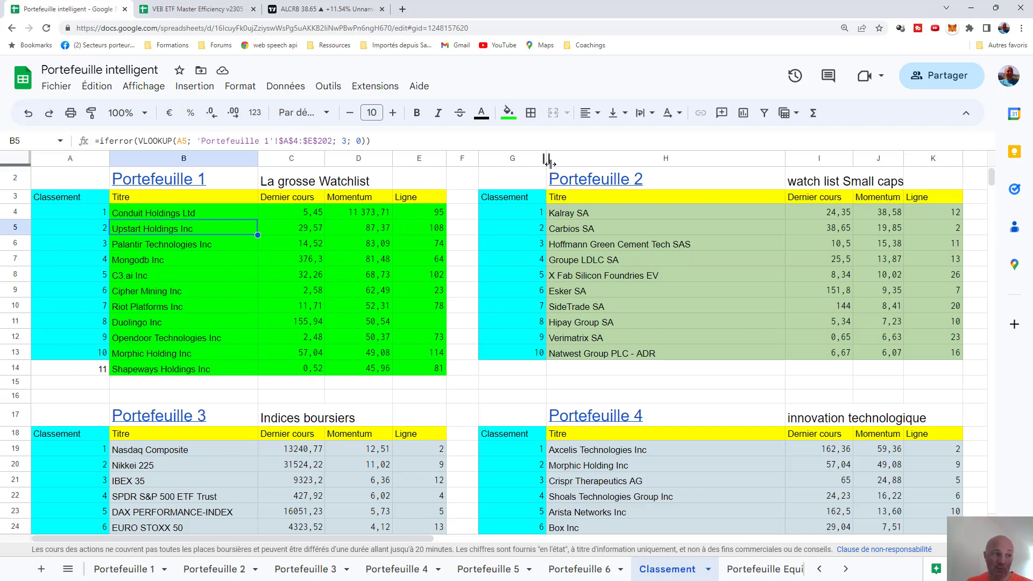
click(168, 208)
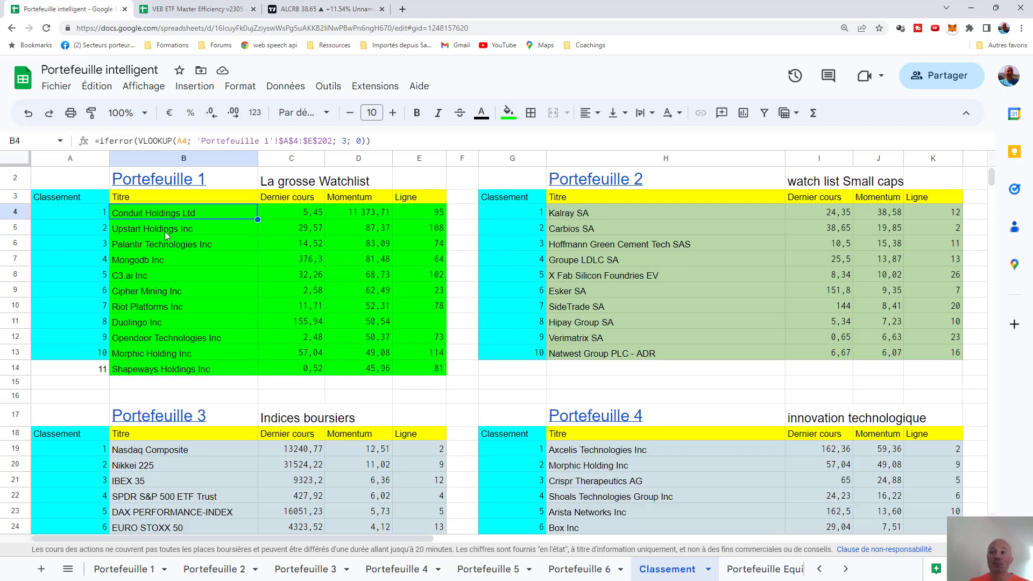
click(165, 231)
click(161, 254)
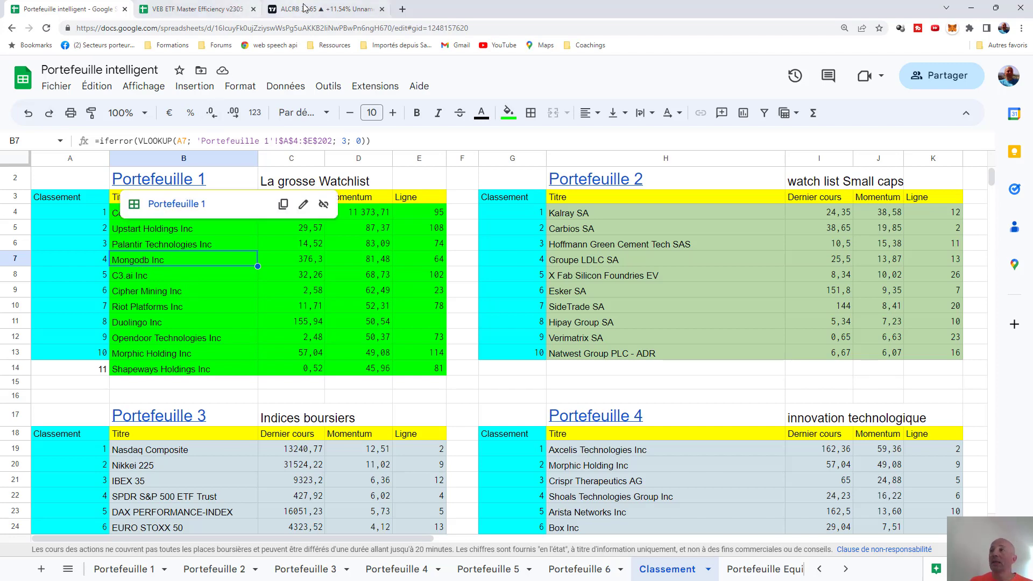
- Switch to TradingView and load the NASDAQ chart of Tesla (TSLA) by searching for TESLA
click(319, 10)
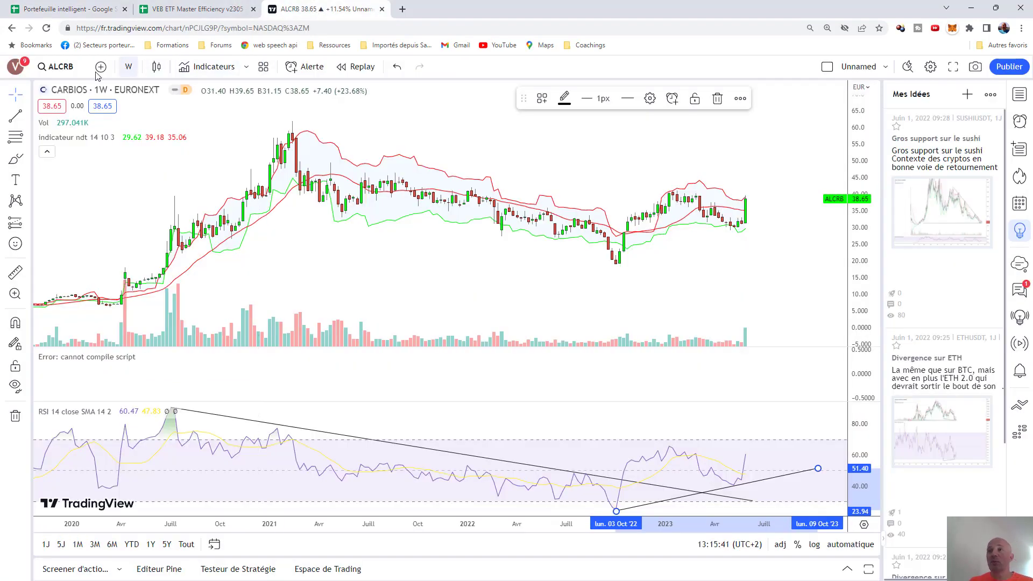
click(70, 69)
text(T)
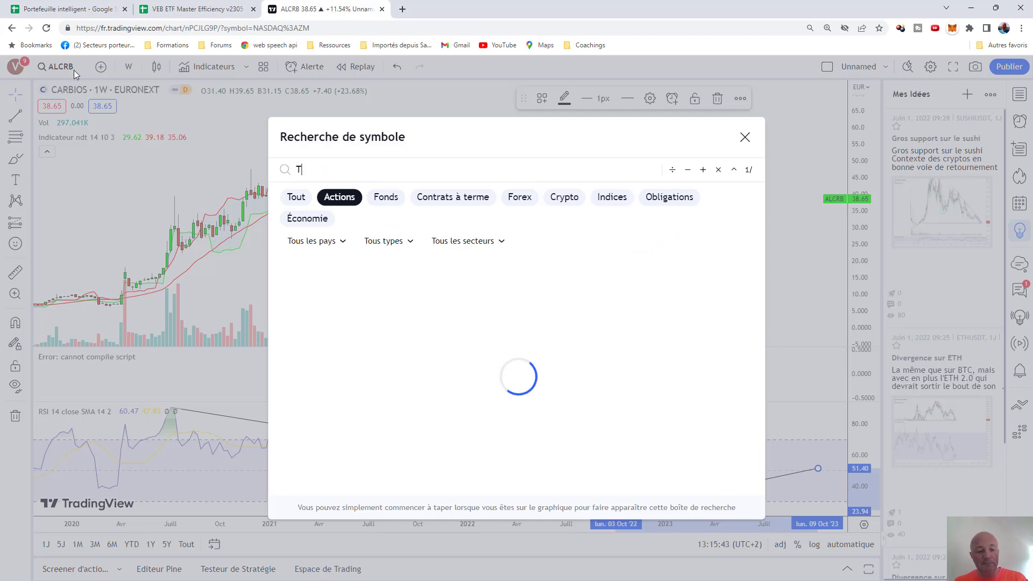
text(ES)
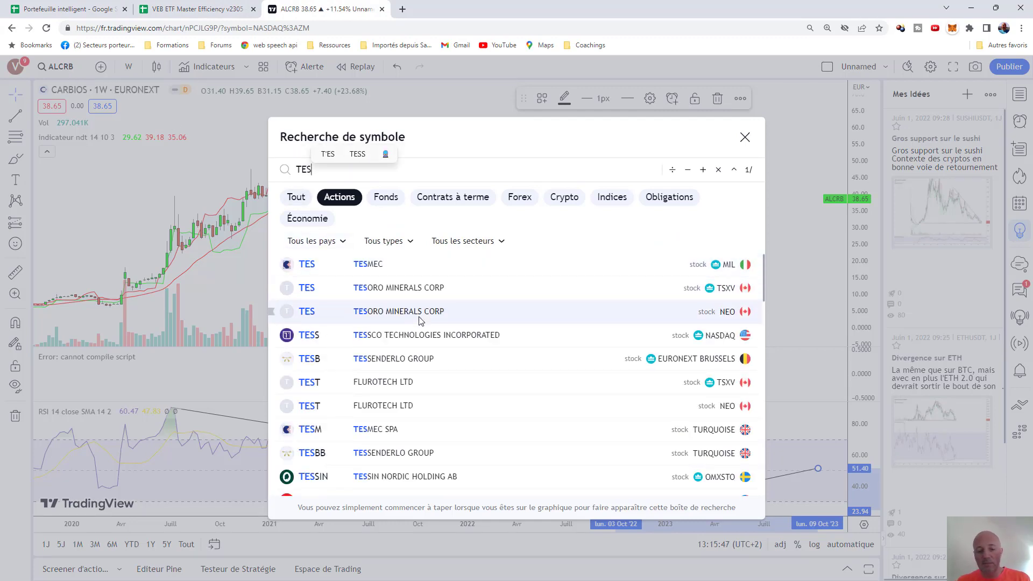
text(LA)
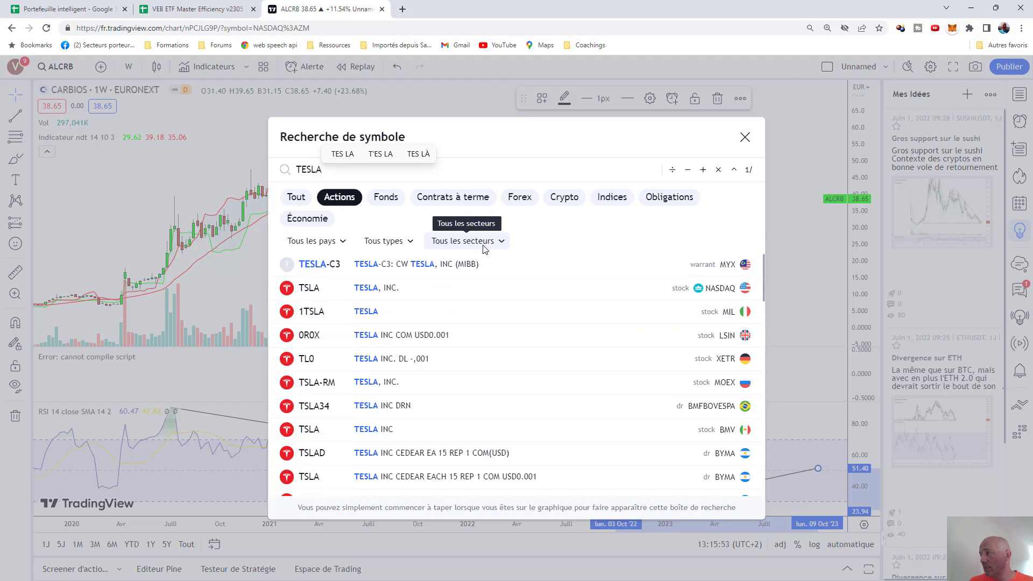
click(494, 291)
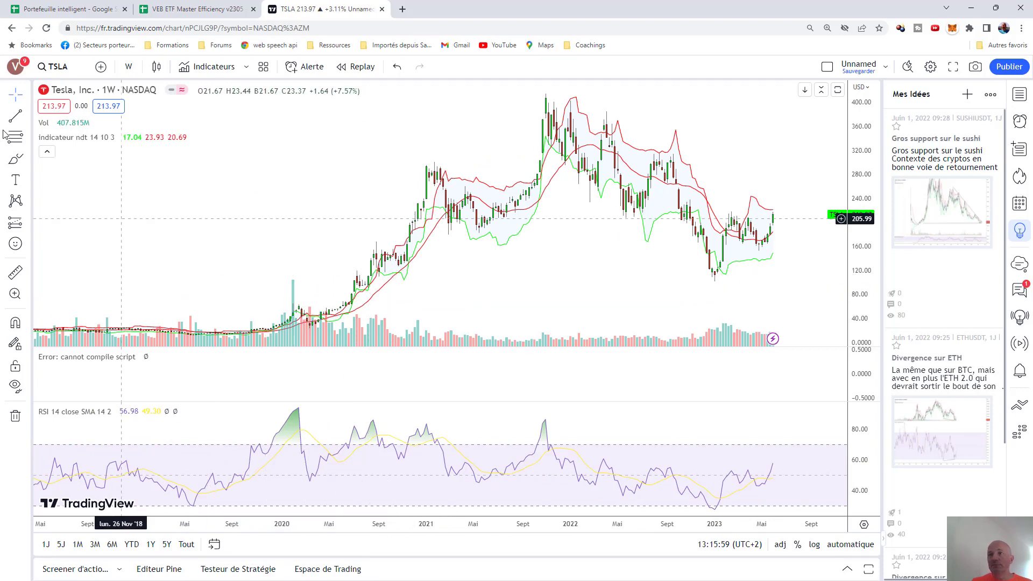
- Measure Tesla's price move from the 23 March 2020 low to the autumn 2021 rally, and clear the measurement
click(15, 271)
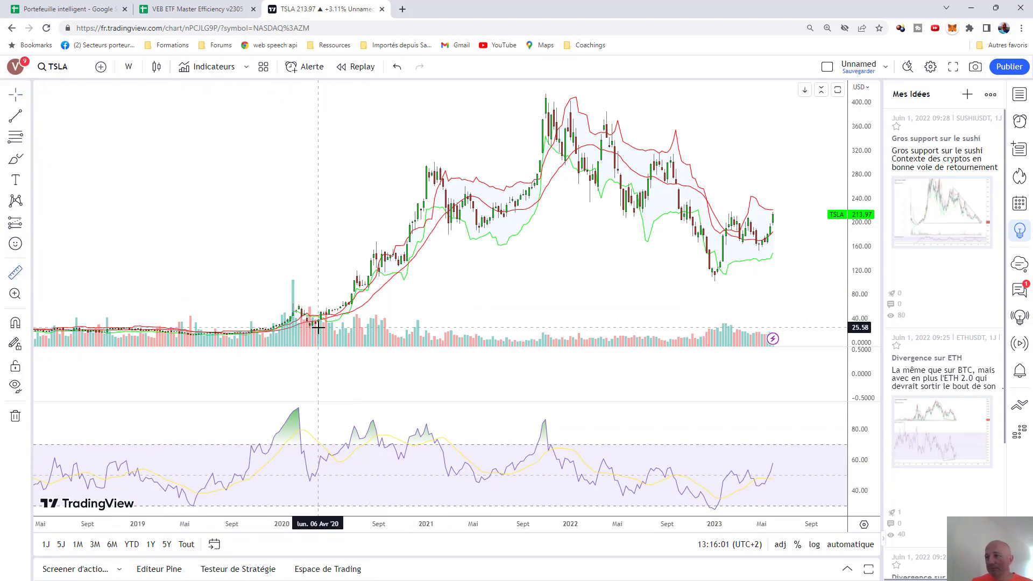
click(312, 323)
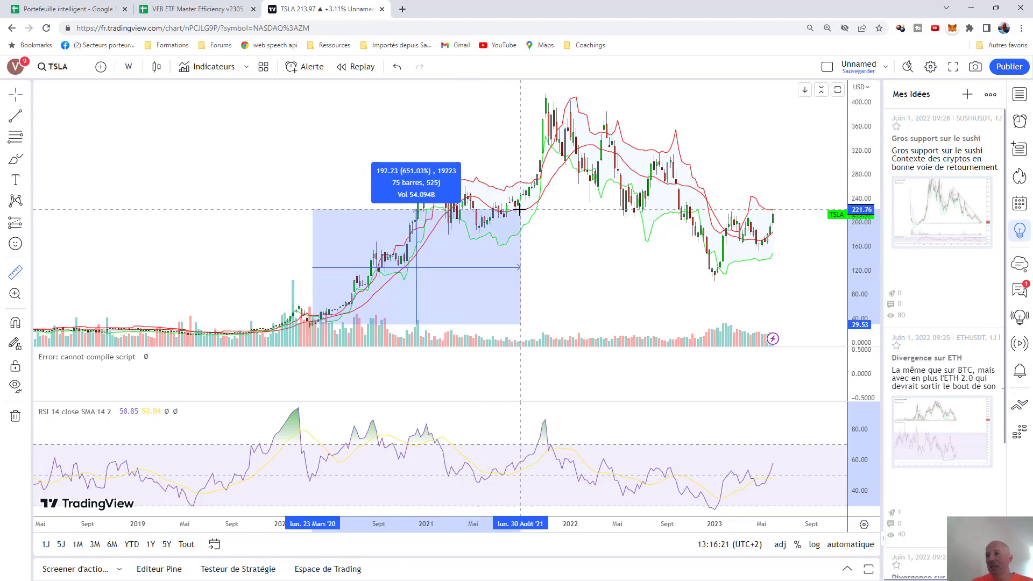
click(534, 169)
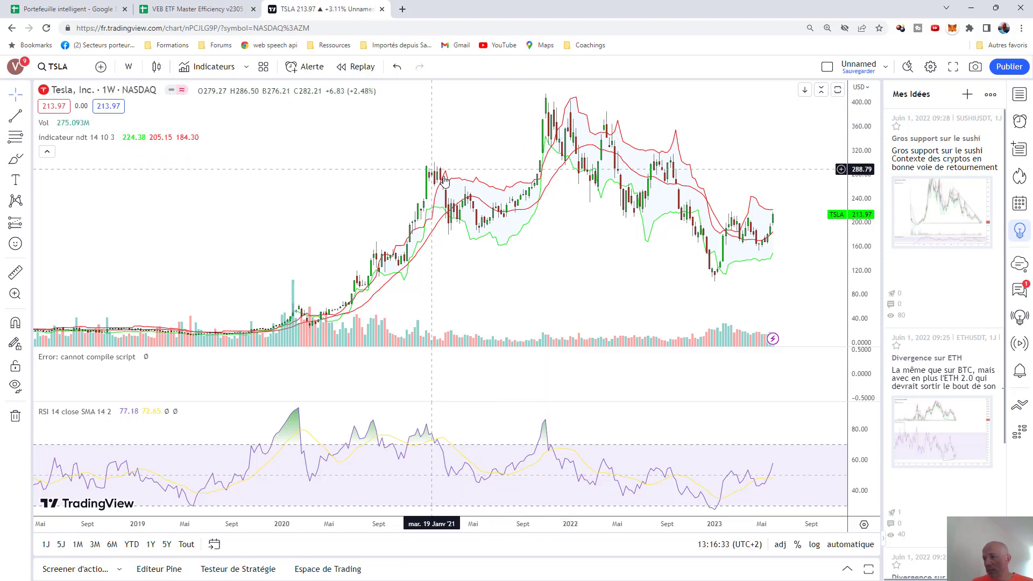
click(488, 233)
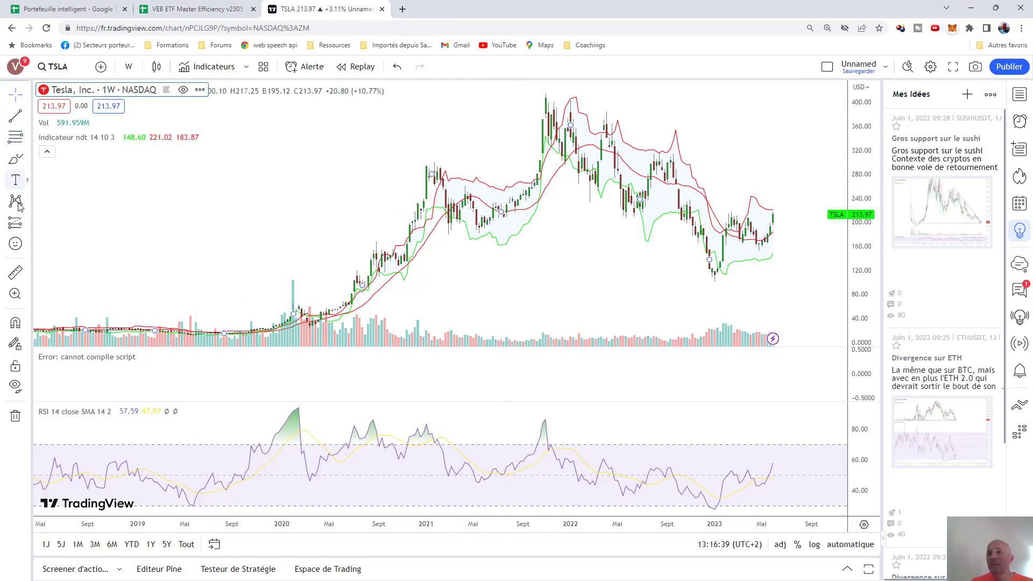
- Measure Tesla's price rise from the 17 May 2021 low to the late 2021 peak level, and clear the measurement
click(15, 273)
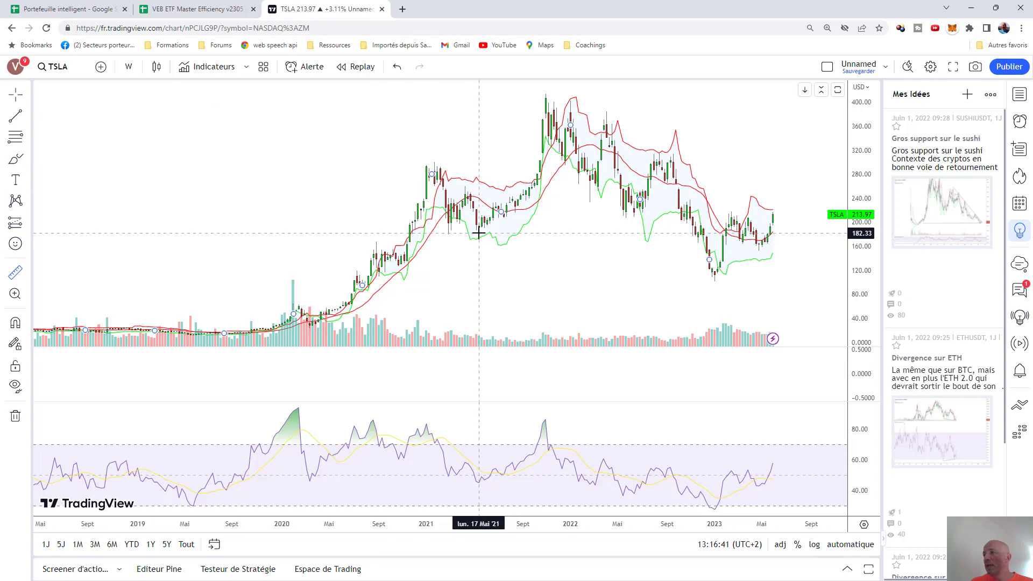
click(479, 233)
scroll(479, 233, up, 3)
scroll(468, 259, down, 3)
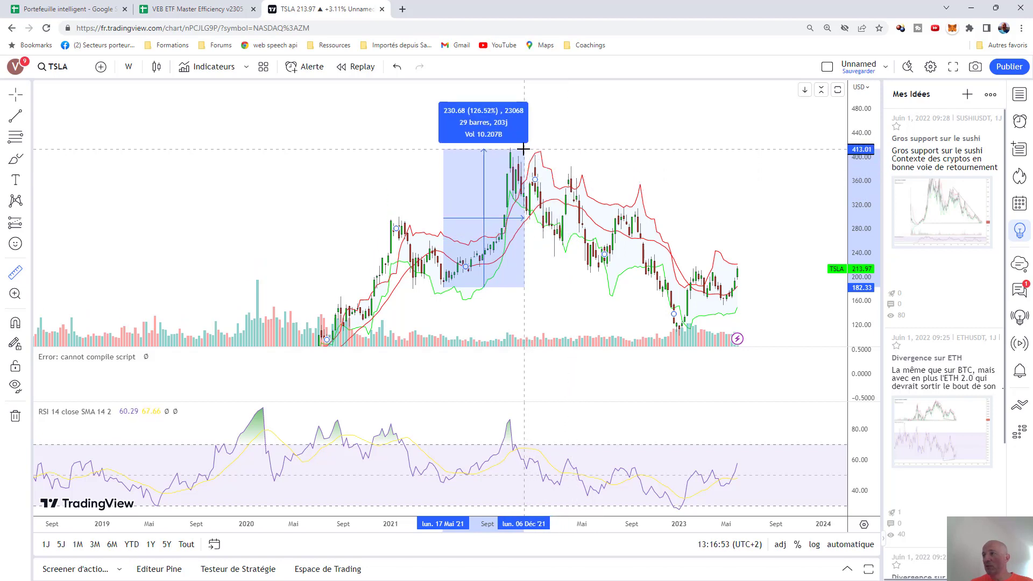
click(524, 155)
drag(495, 224, 516, 224)
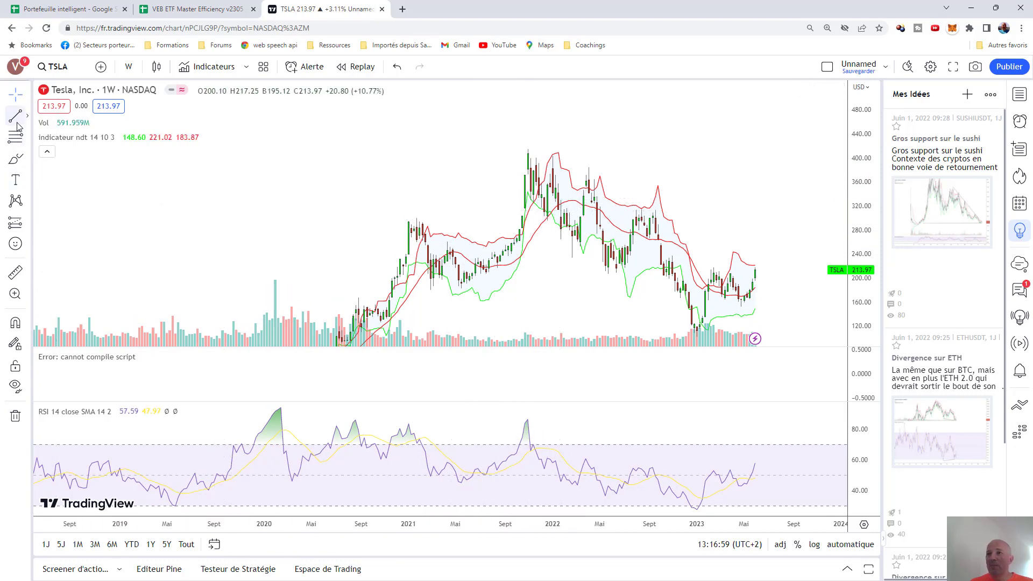
- Measure the Tesla chart section from 27 December 2021 to 1 August 2022
click(15, 271)
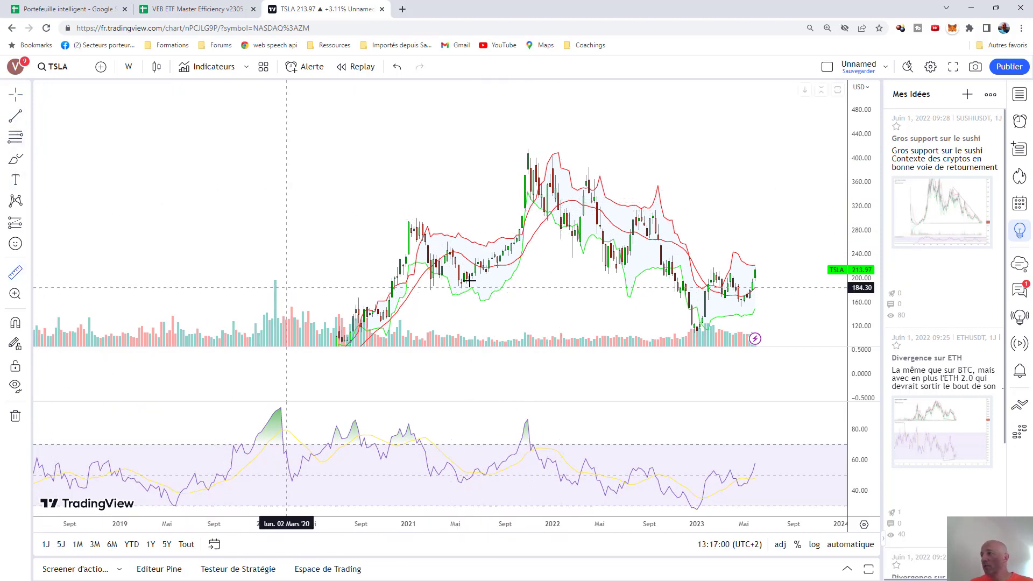
click(549, 238)
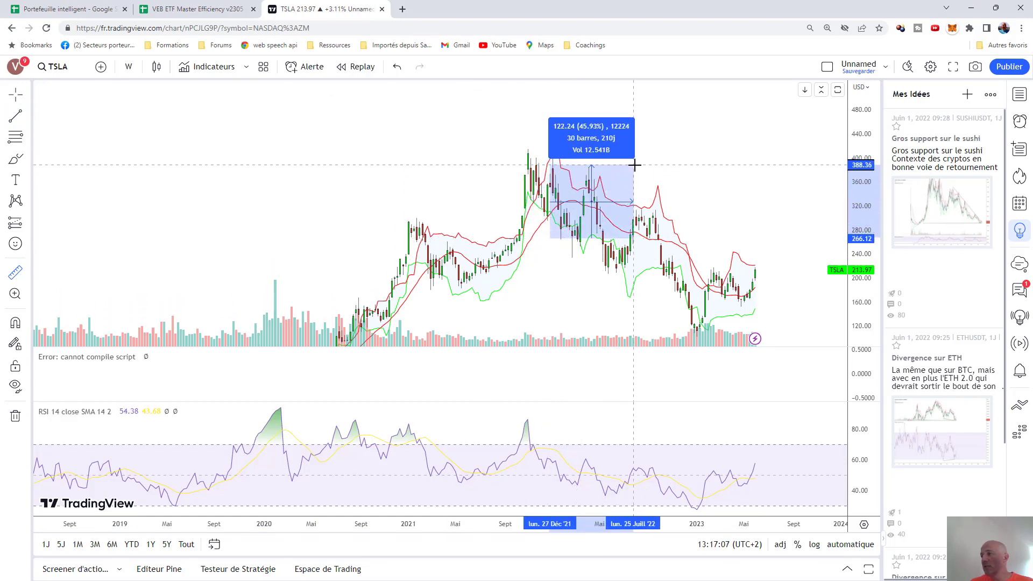
click(636, 202)
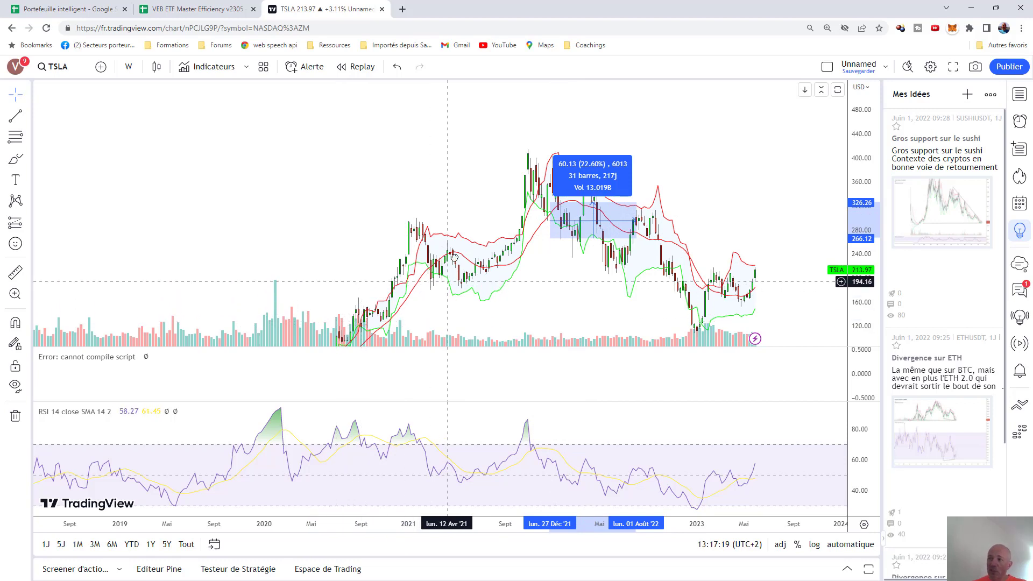
drag(455, 258, 459, 174)
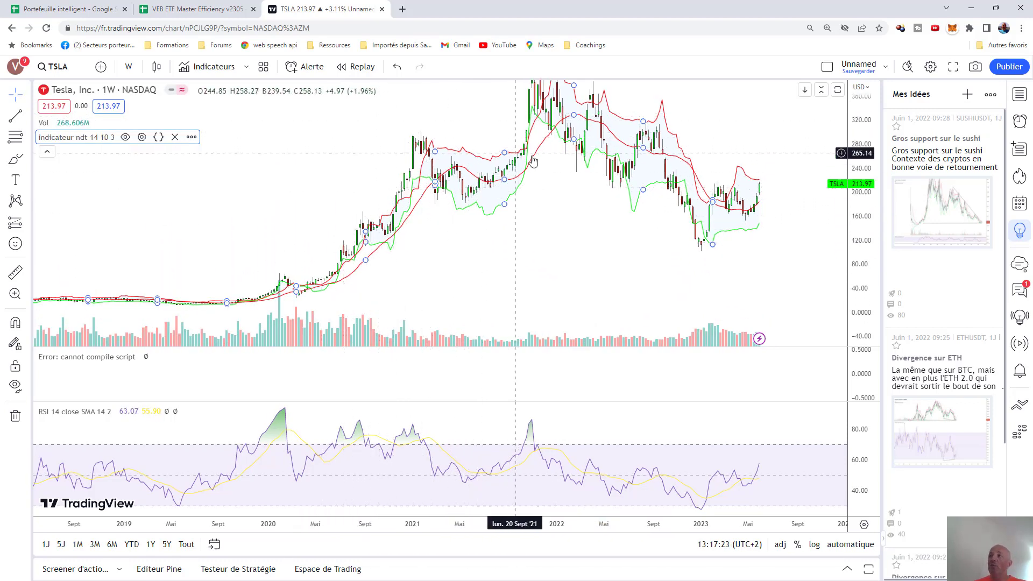
drag(533, 162, 467, 261)
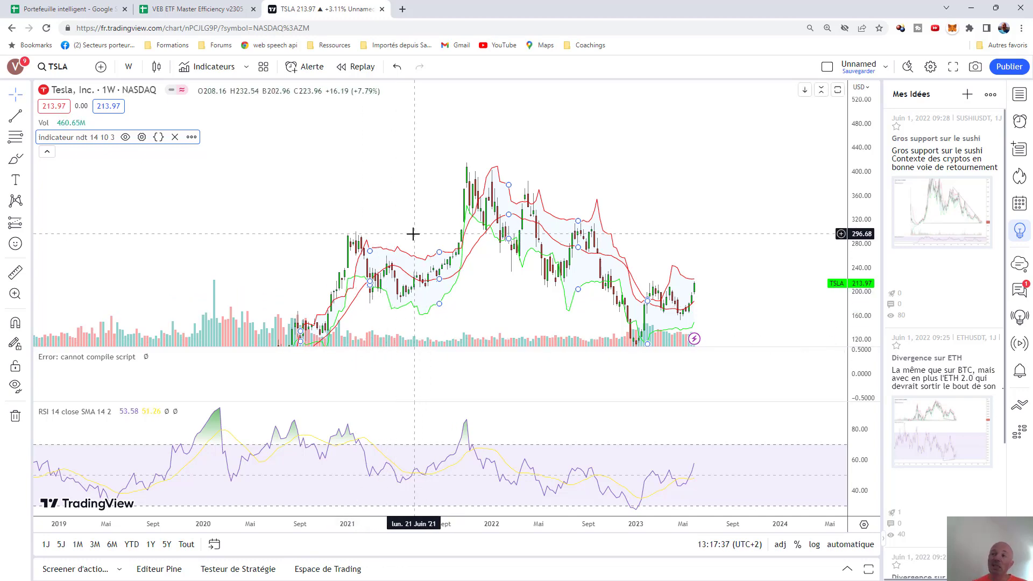
drag(413, 253, 474, 116)
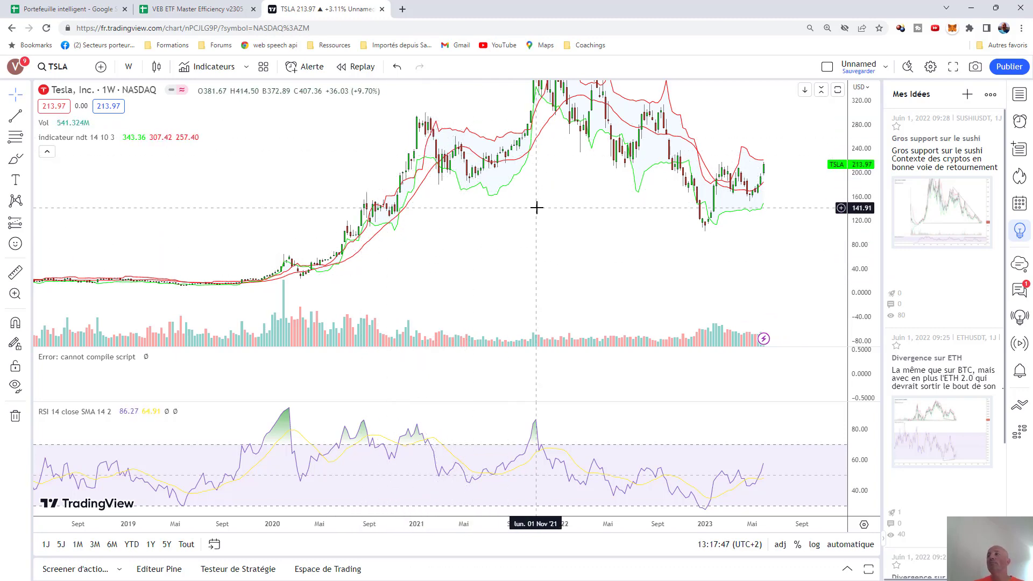
- Draw a descending trend line on Tesla's RSI from the 1 November 2021 peak to about 41.66 at 2 October 2023, along the RSI highs
drag(548, 211, 434, 269)
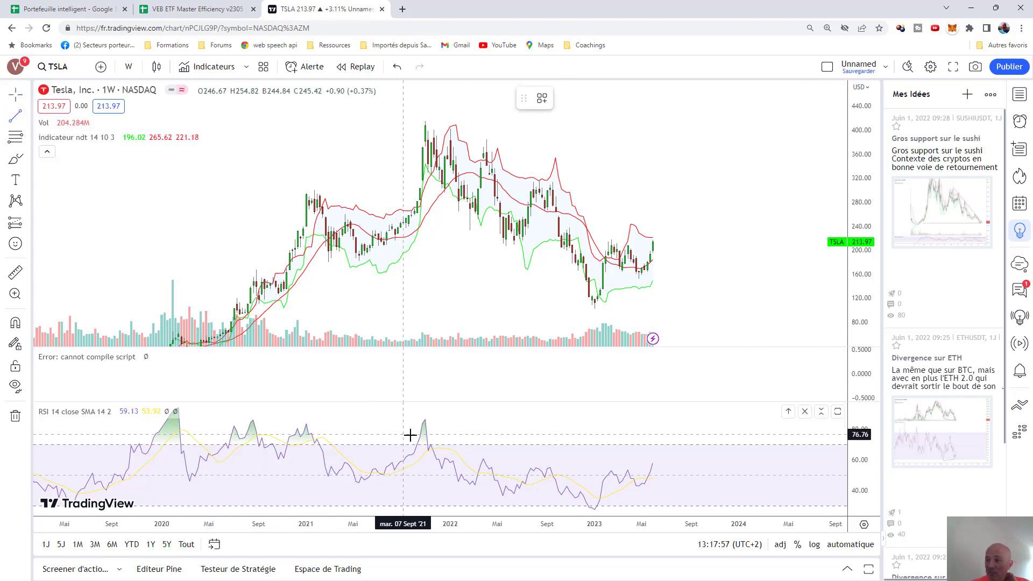
click(424, 420)
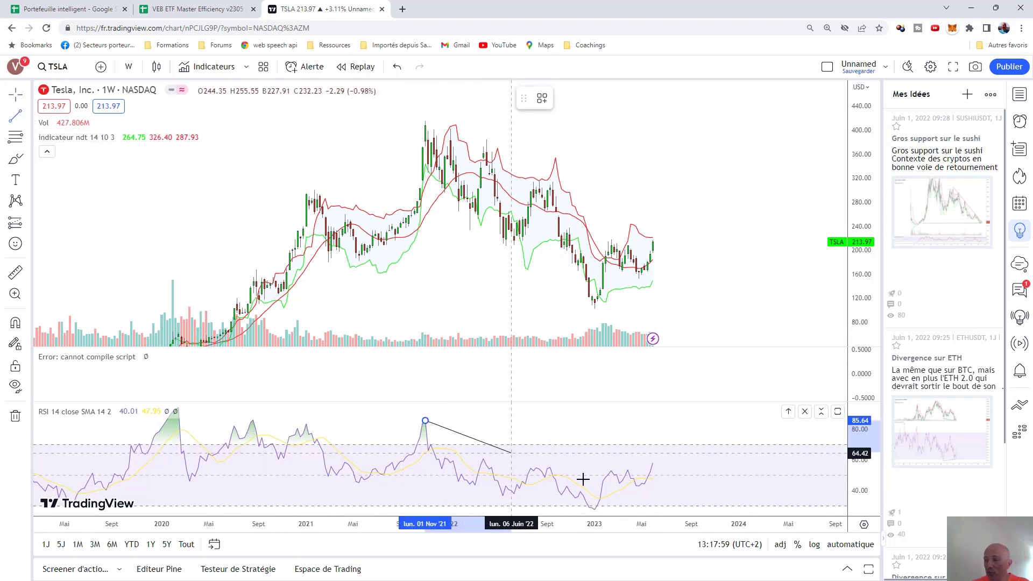
click(643, 502)
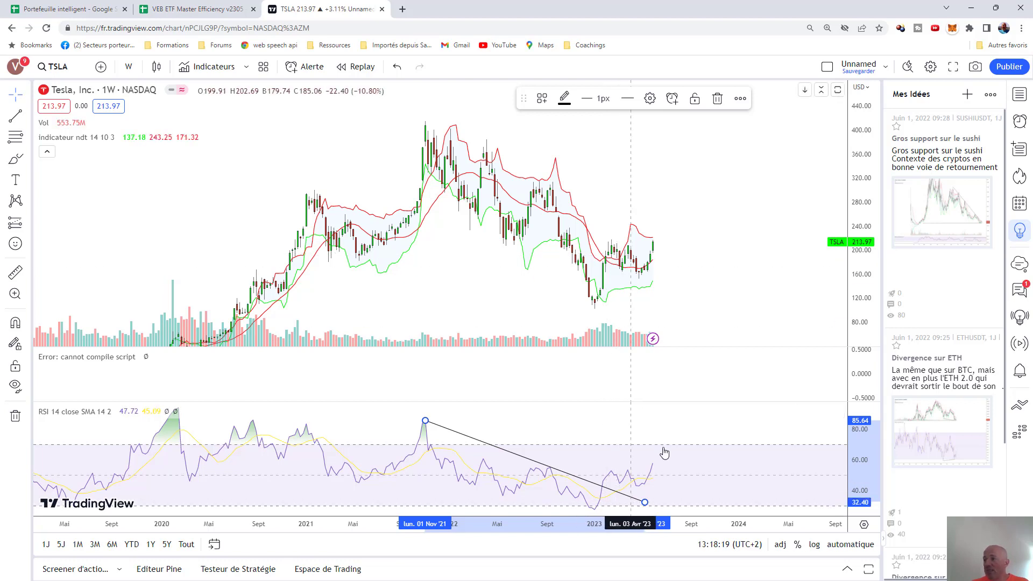
mouse_move(645, 503)
mouse_down()
mouse_move(677, 485)
mouse_move(706, 493)
mouse_up()
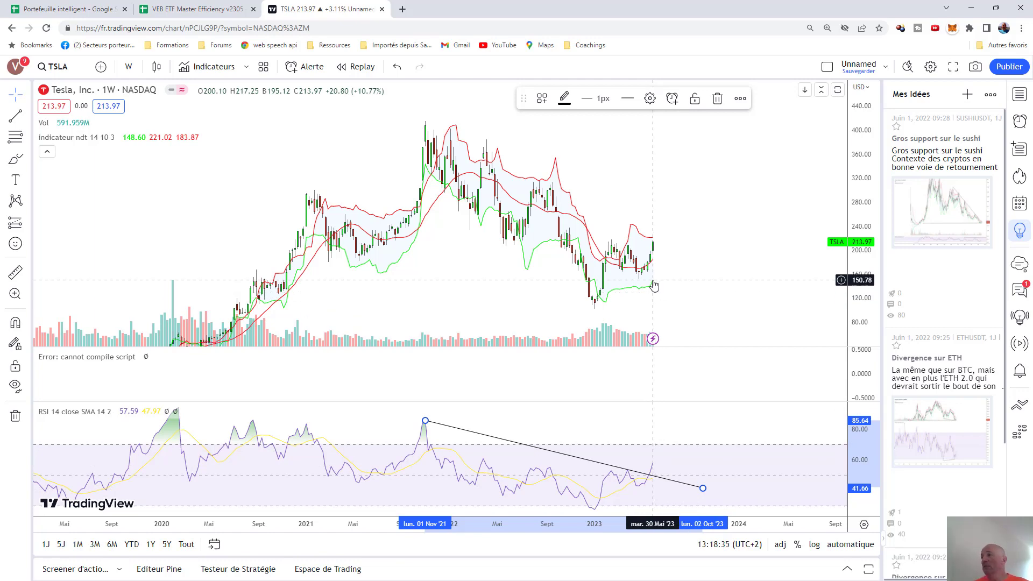
scroll(606, 326, up, 3)
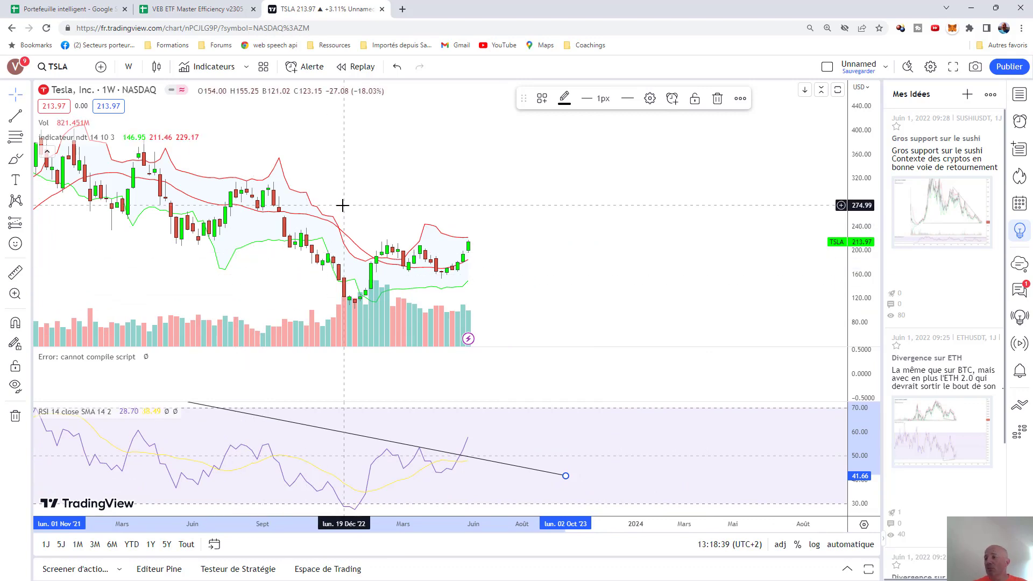
scroll(381, 218, down, 3)
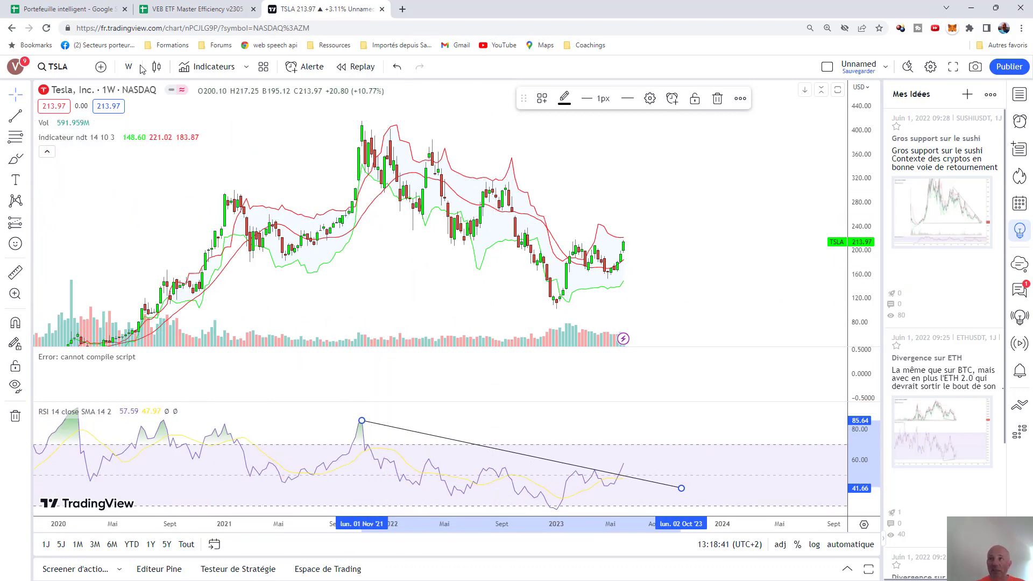
- Switch to the Portefeuille intelligent spreadsheet and review the momentum rankings from Portefeuille 1 down to Portefeuille 5 and 6
click(66, 17)
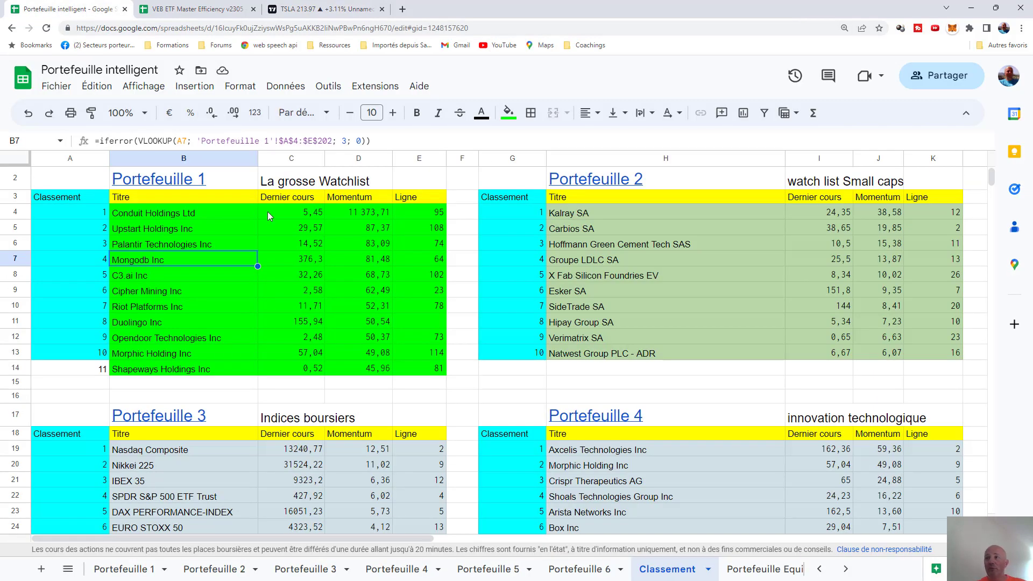
click(185, 228)
click(182, 215)
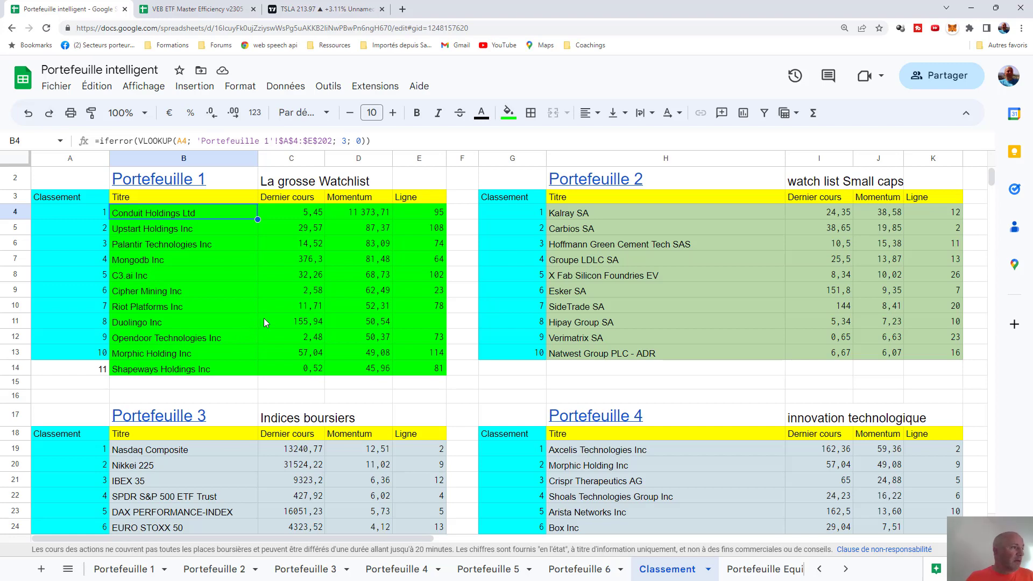
scroll(272, 321, down, 2)
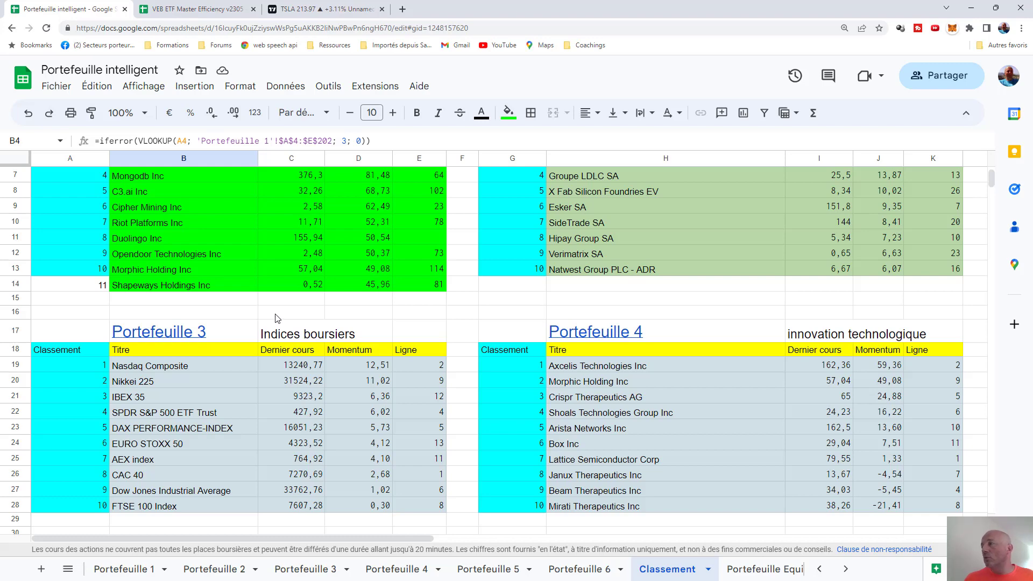
scroll(276, 318, down, 5)
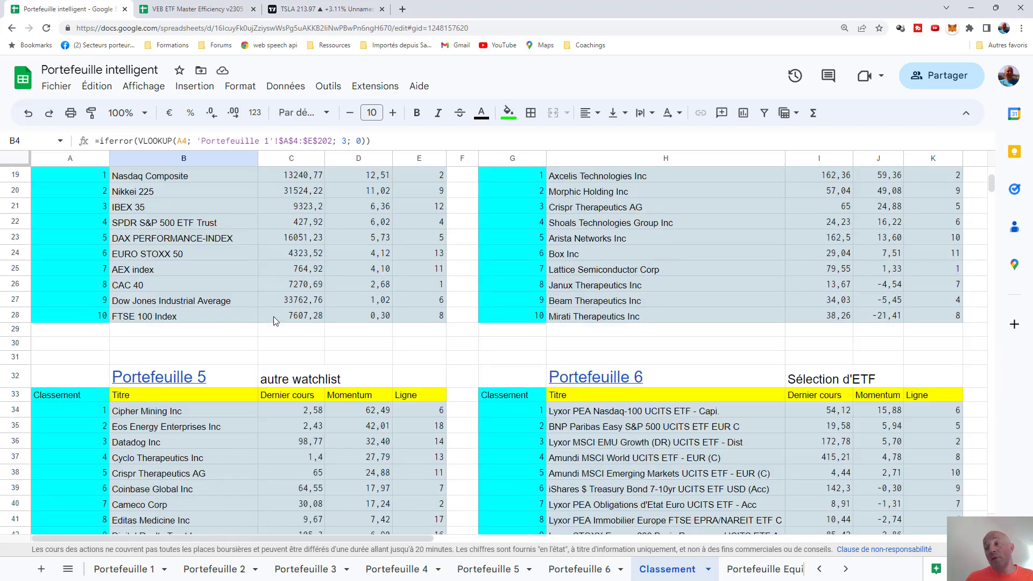
scroll(276, 315, down, 1)
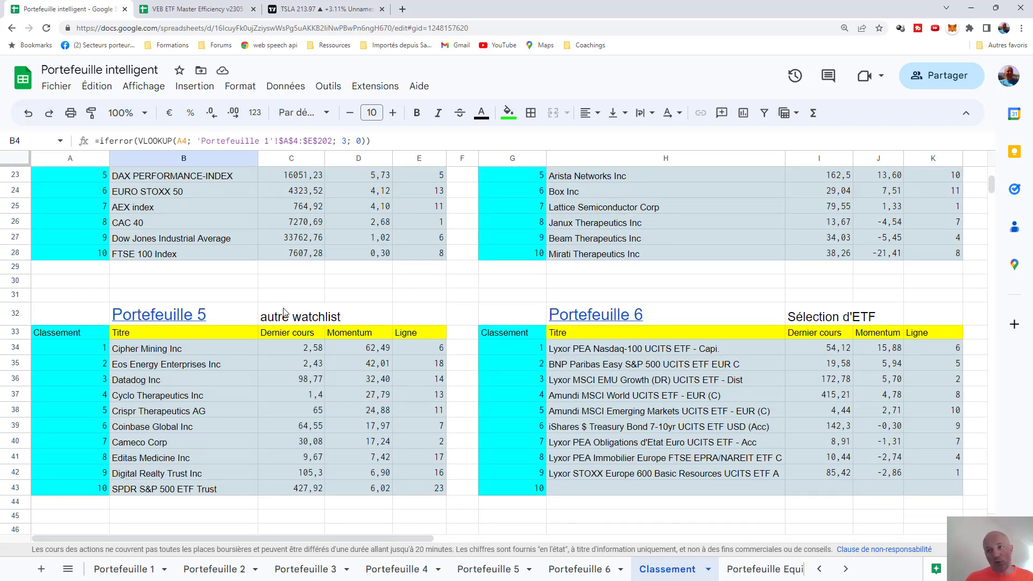
- Compare the top and bottom titles of the Portefeuille 5 ranking and select Datadog Inc
click(228, 357)
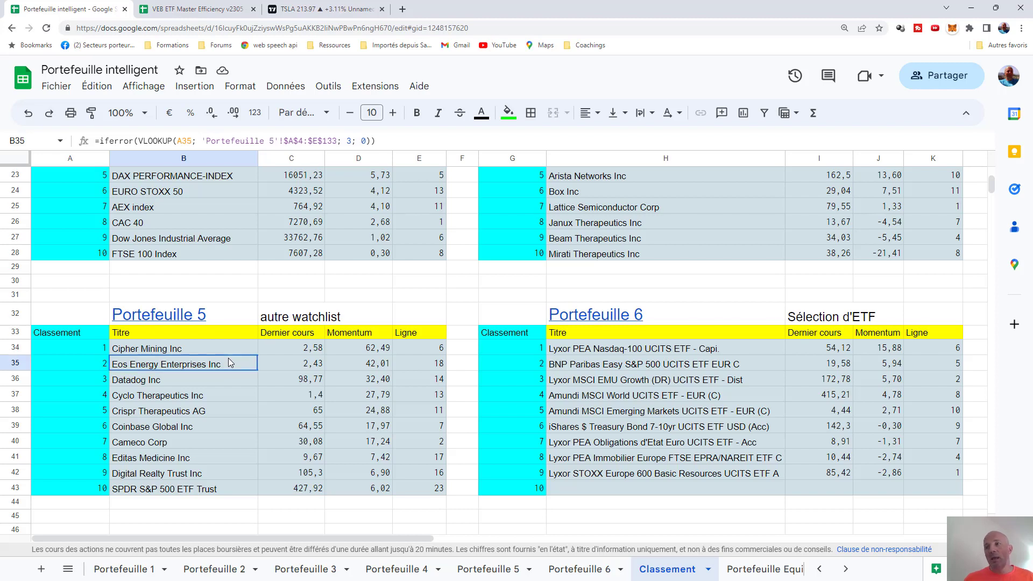
click(219, 350)
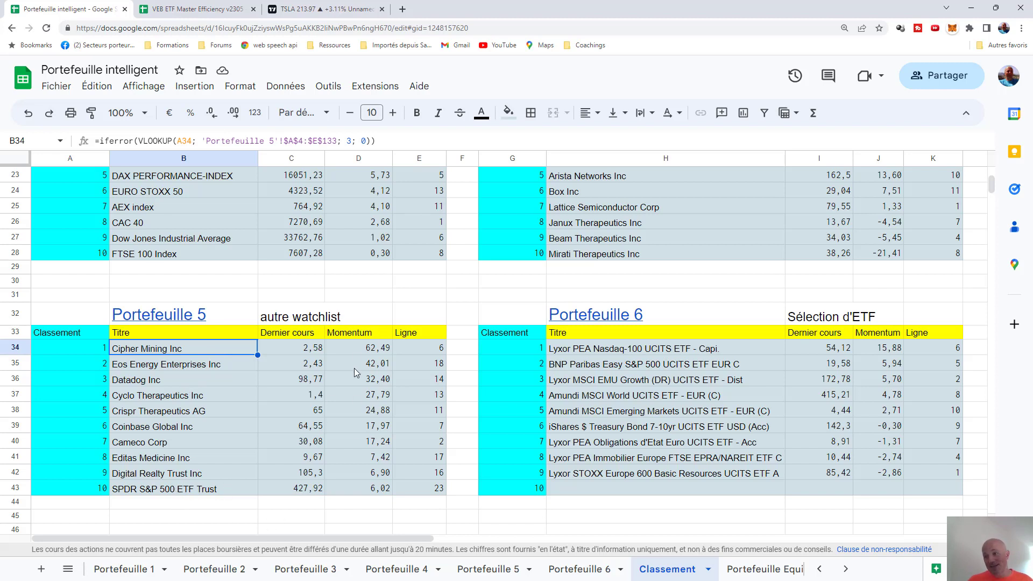
click(189, 490)
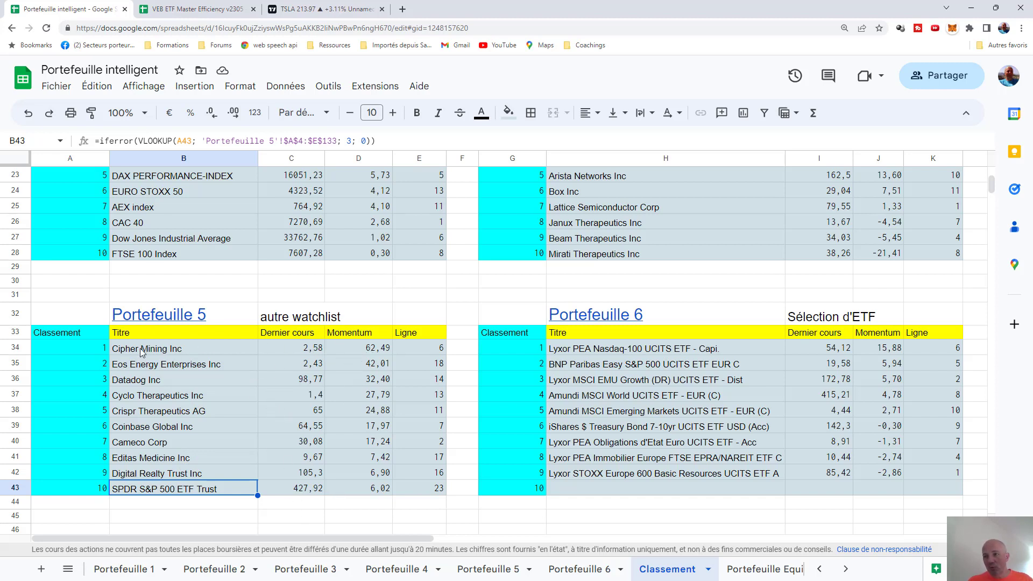
click(123, 353)
click(138, 383)
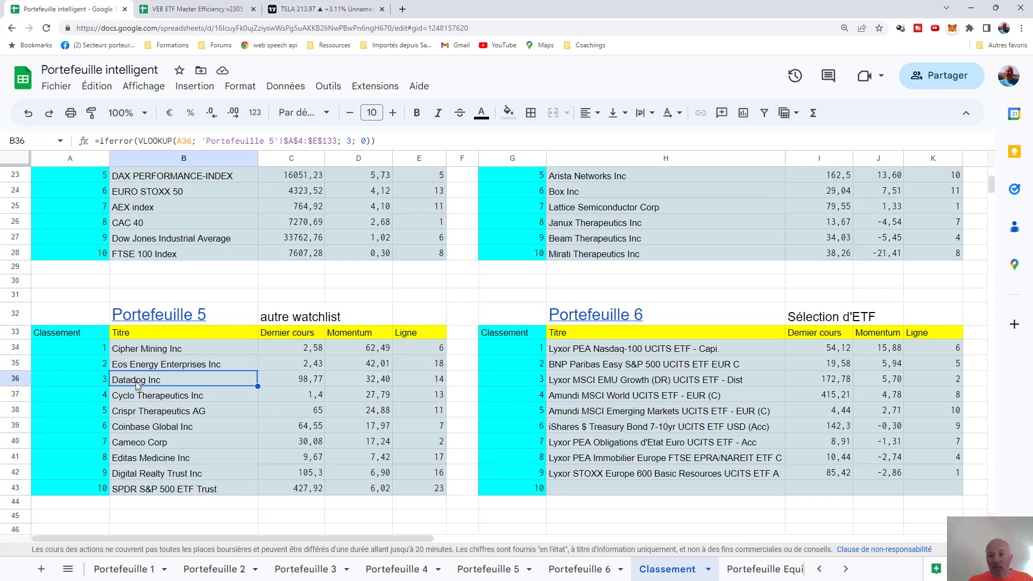
- Switch to TradingView and load the NASDAQ chart of Datadog (DDOG) by searching for DATADOG
click(218, 10)
click(330, 12)
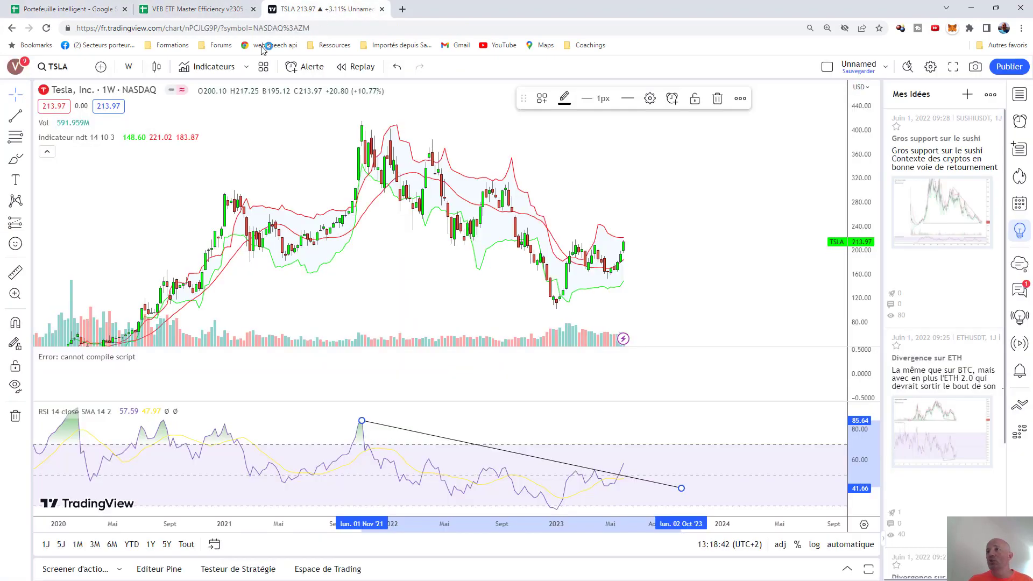
click(75, 72)
text(D)
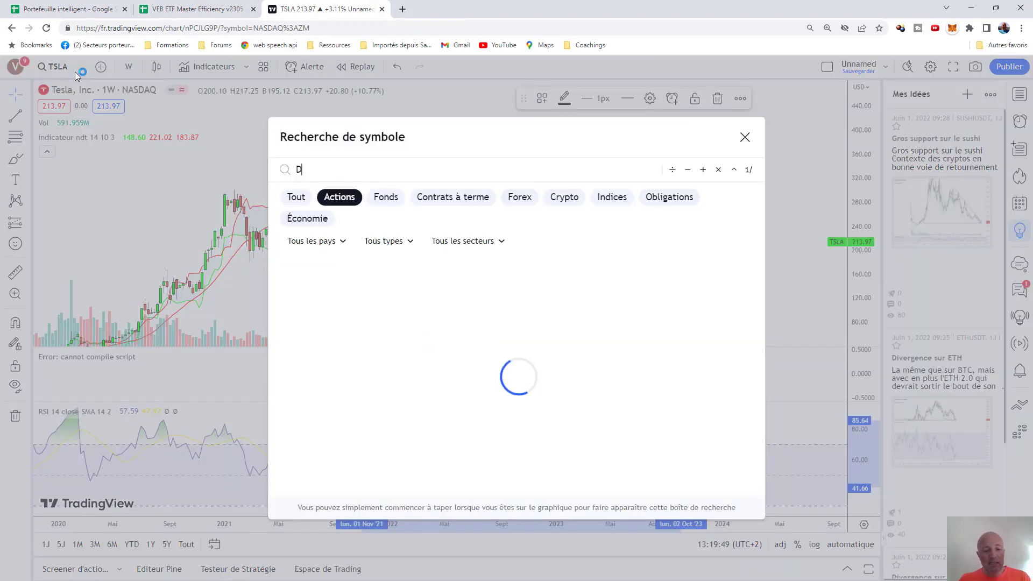
text(ATA)
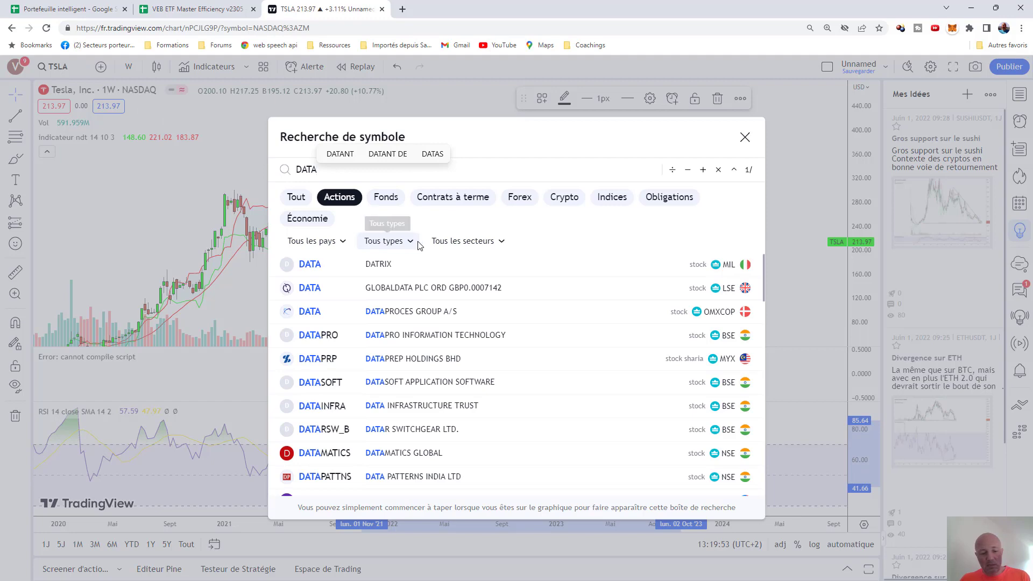
text(DOG)
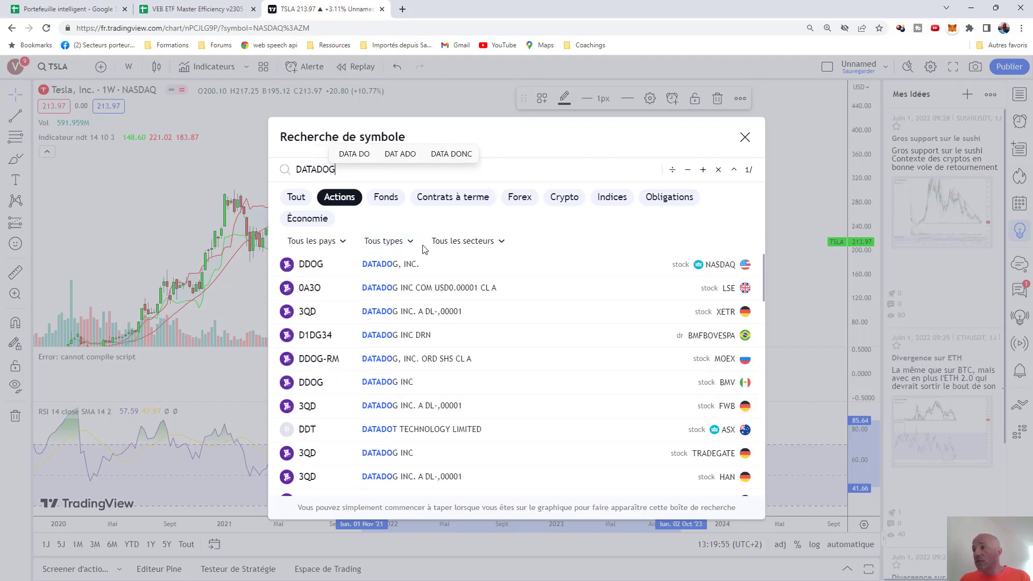
click(408, 269)
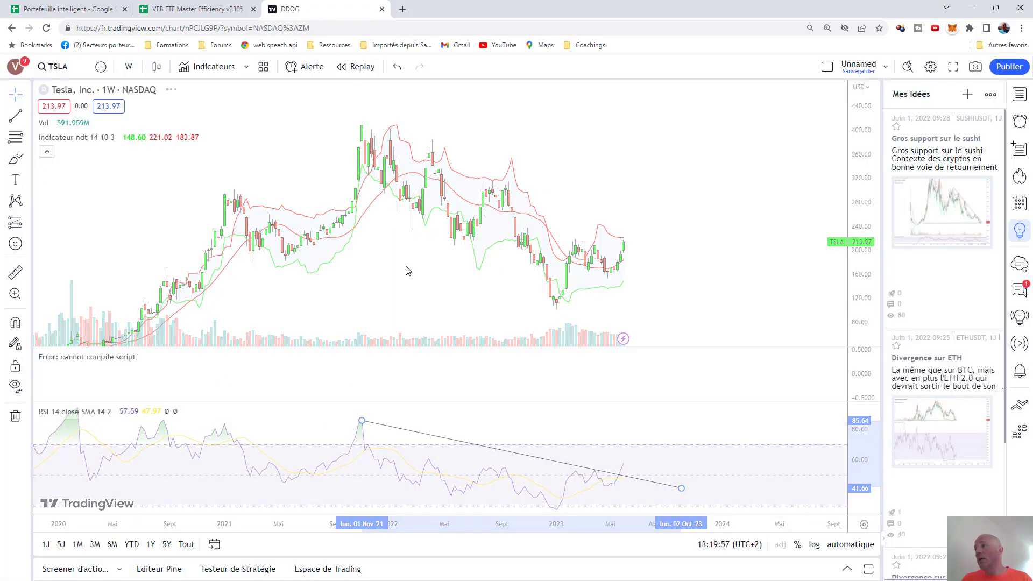
- Examine Datadog's weekly price and RSI history from its 2019 listing through the late 2021 peak to June 2023
scroll(508, 231, up, 1)
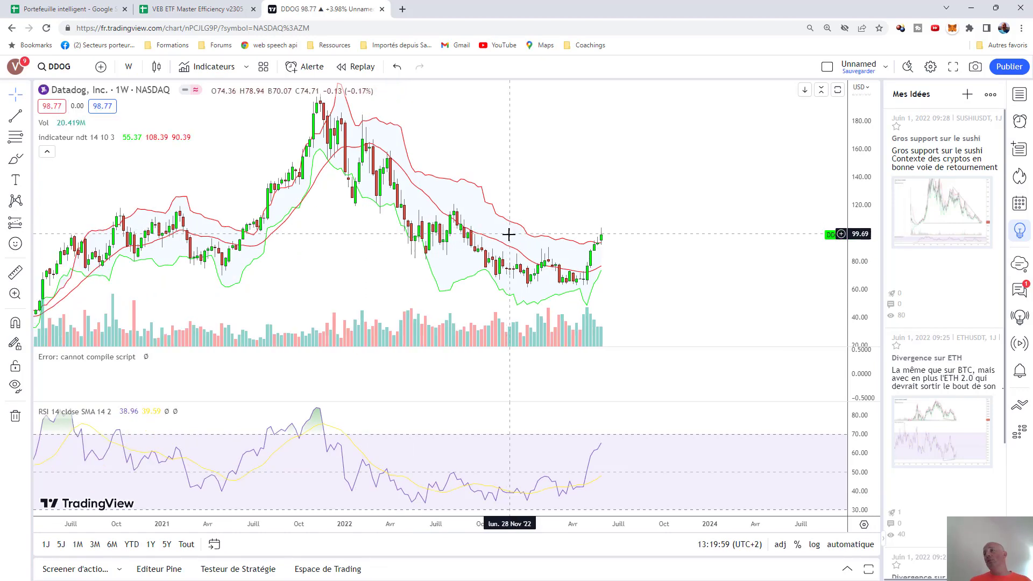
scroll(509, 234, up, 2)
drag(366, 146, 503, 161)
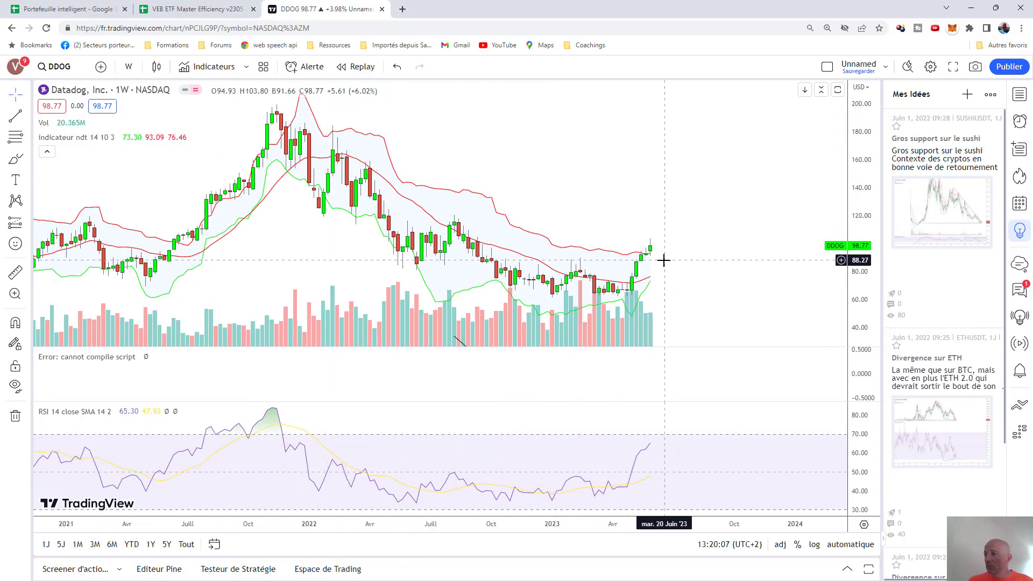
drag(696, 240, 677, 167)
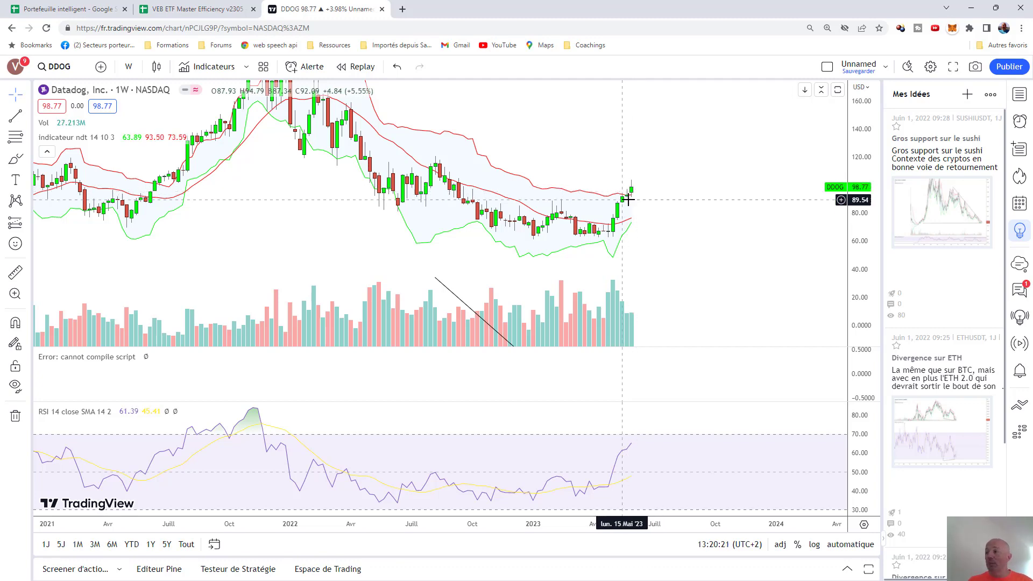
scroll(632, 186, down, 5)
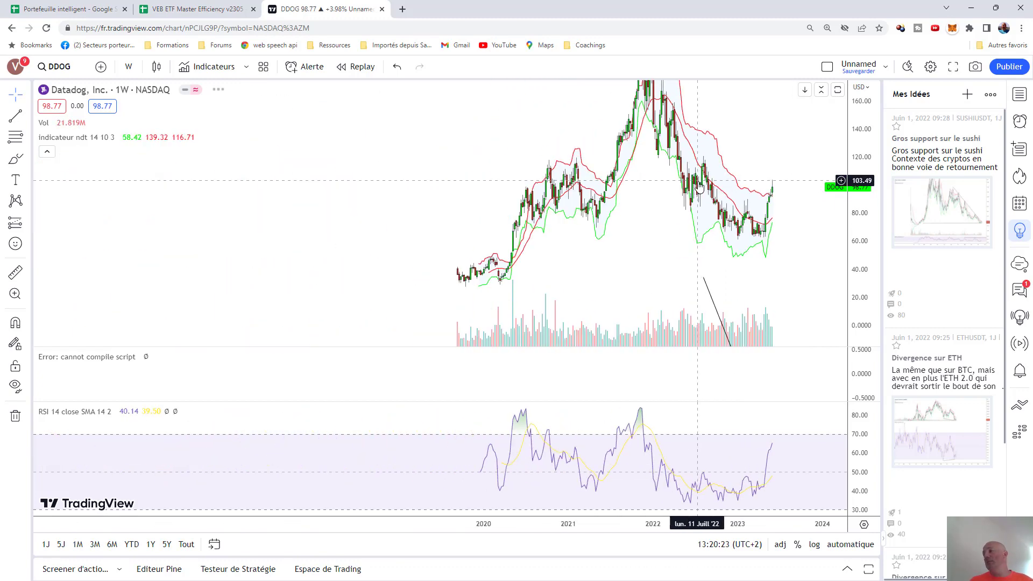
scroll(700, 189, down, 3)
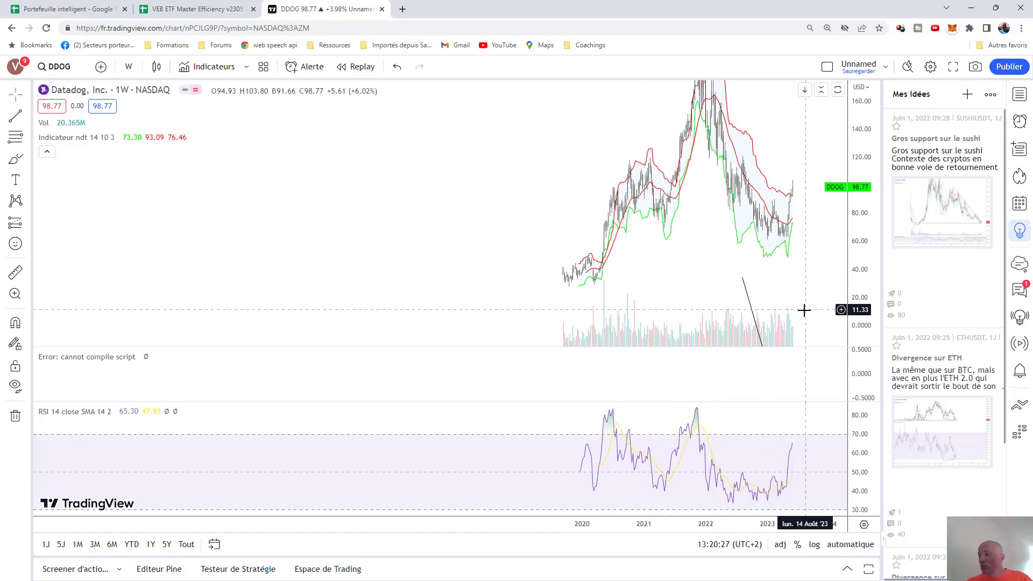
scroll(724, 318, up, 3)
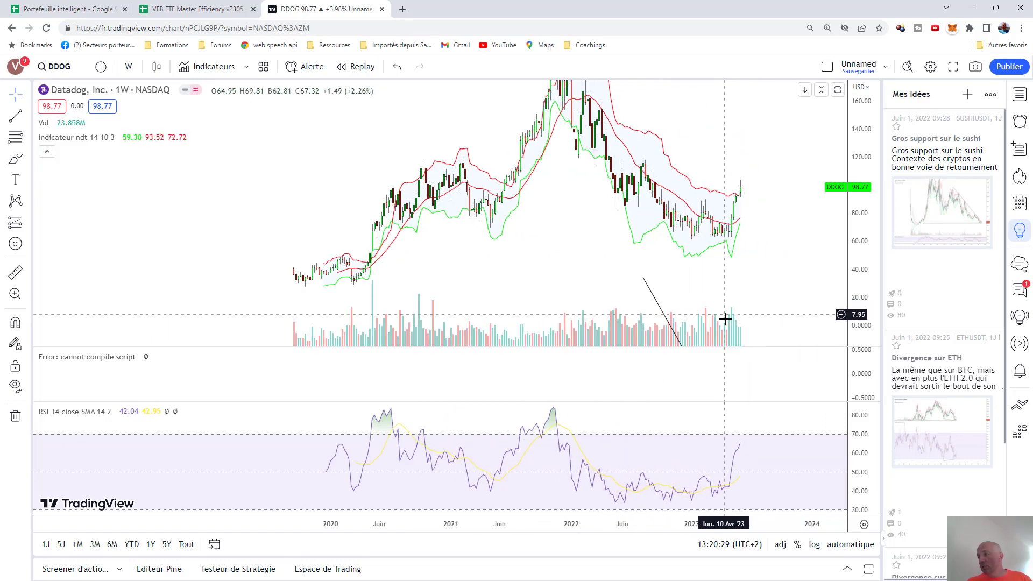
scroll(726, 318, up, 3)
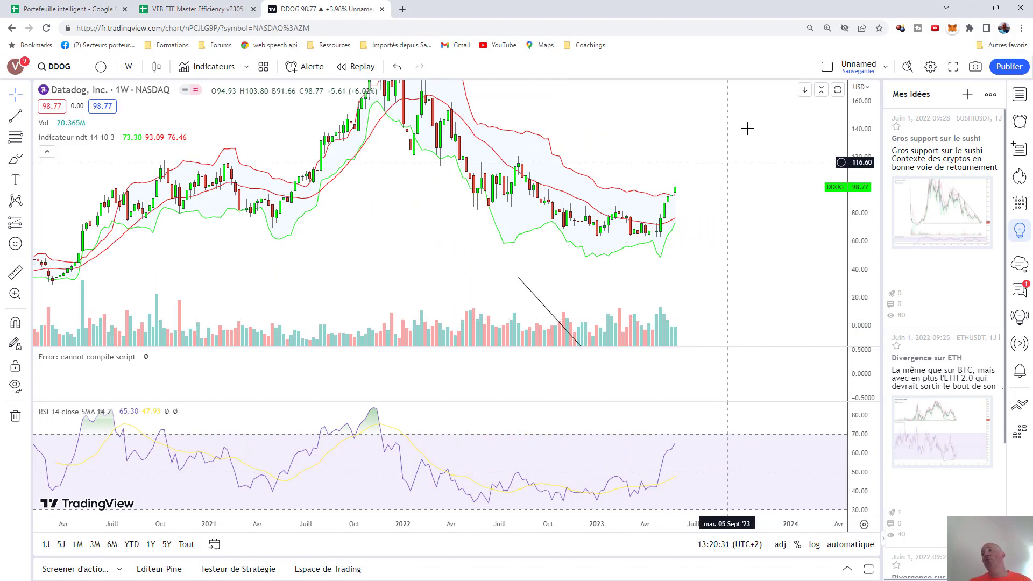
drag(872, 107, 867, 276)
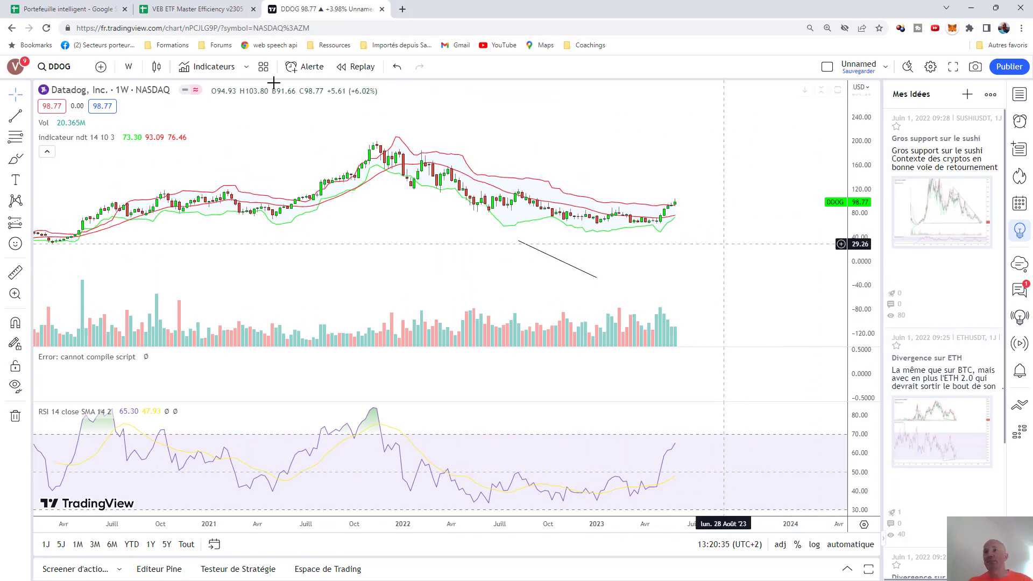
- Set the Datadog chart to the 1-day interval and examine the price action from October 2022 to June 2023
click(130, 68)
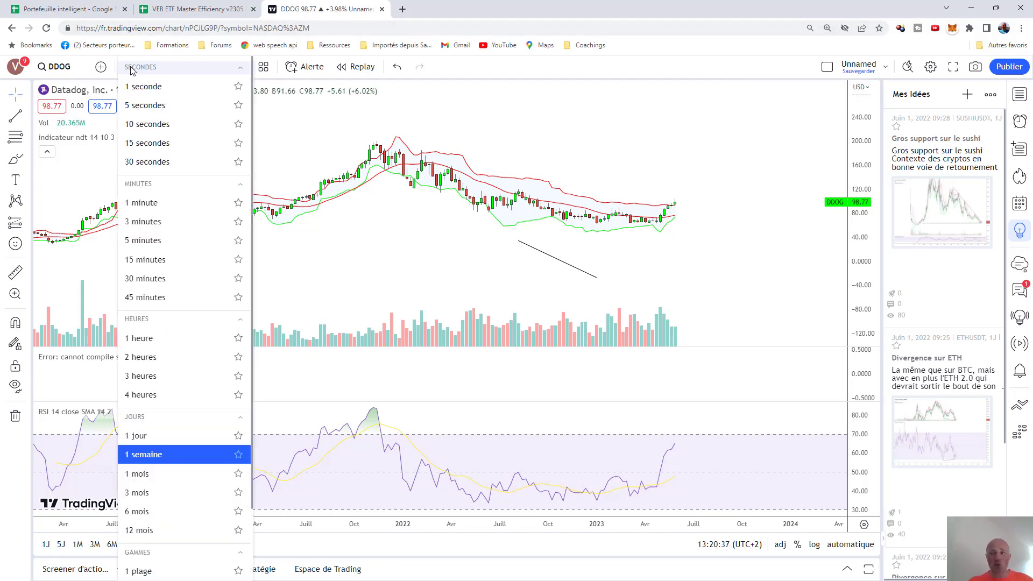
click(160, 437)
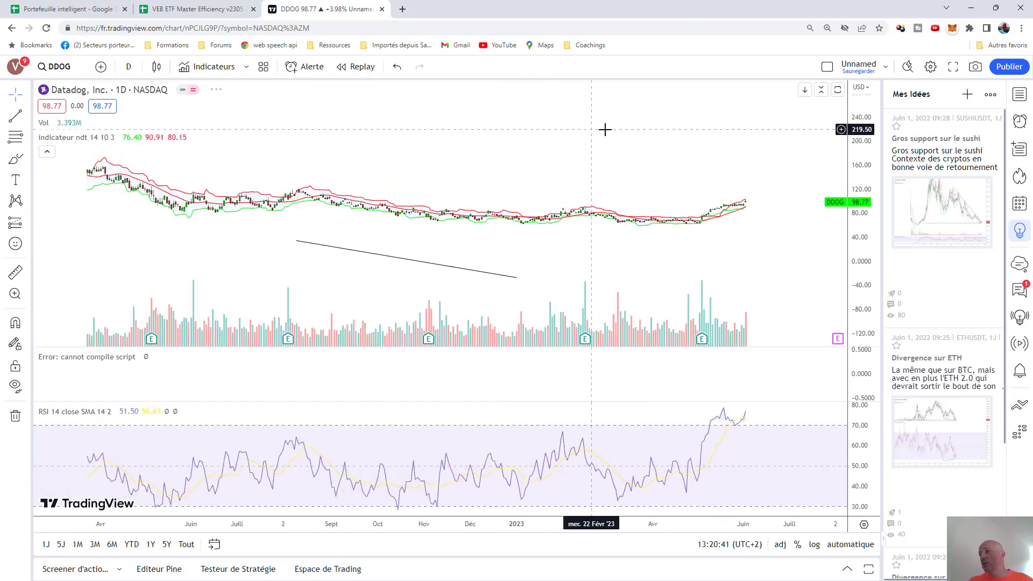
scroll(608, 128, down, 4)
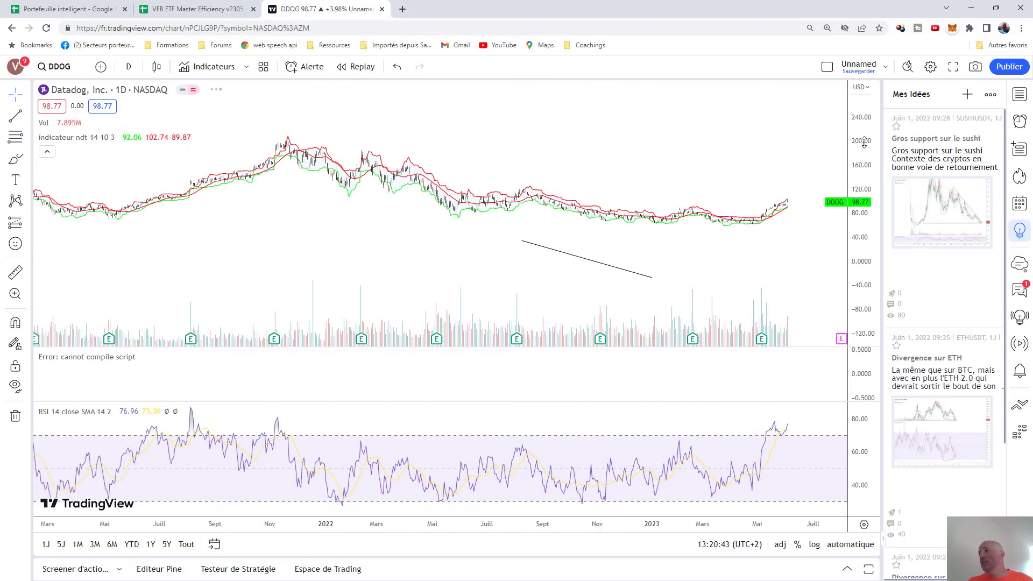
drag(864, 142, 863, 113)
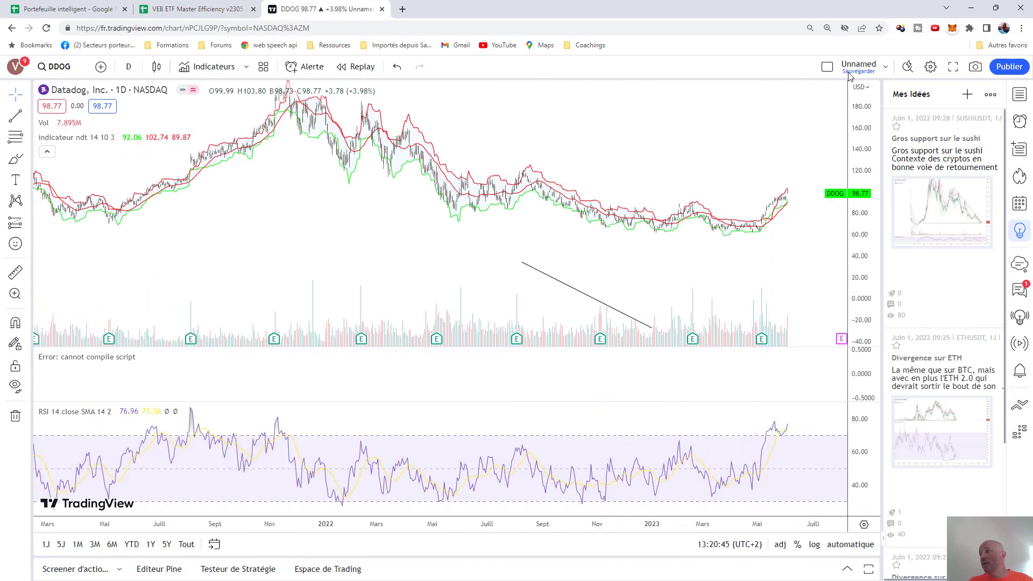
mouse_move(849, 77)
mouse_down()
mouse_move(826, 240)
mouse_move(840, 299)
mouse_move(857, 301)
mouse_move(858, 325)
mouse_move(858, 248)
mouse_up()
scroll(771, 245, up, 2)
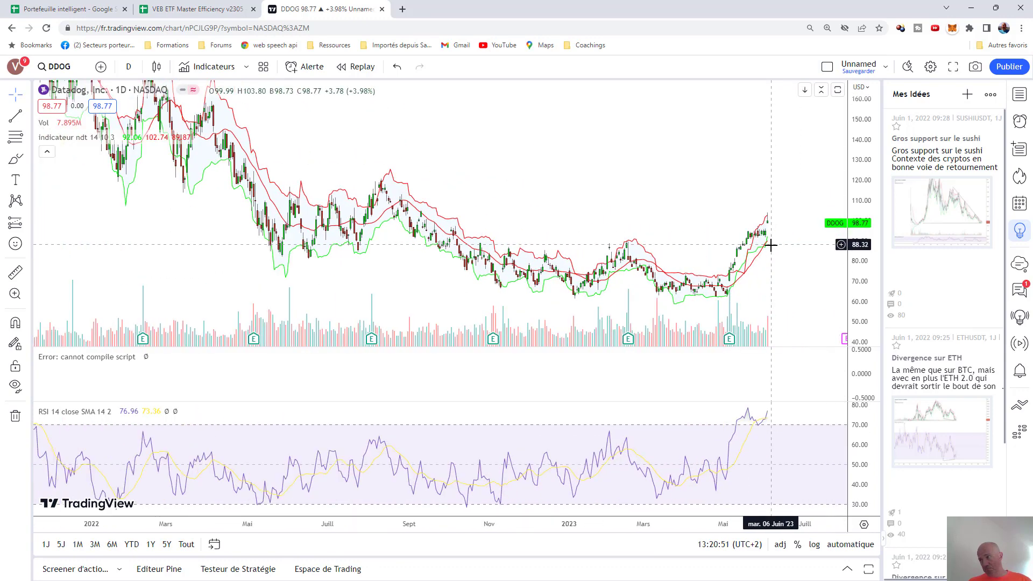
scroll(770, 245, up, 3)
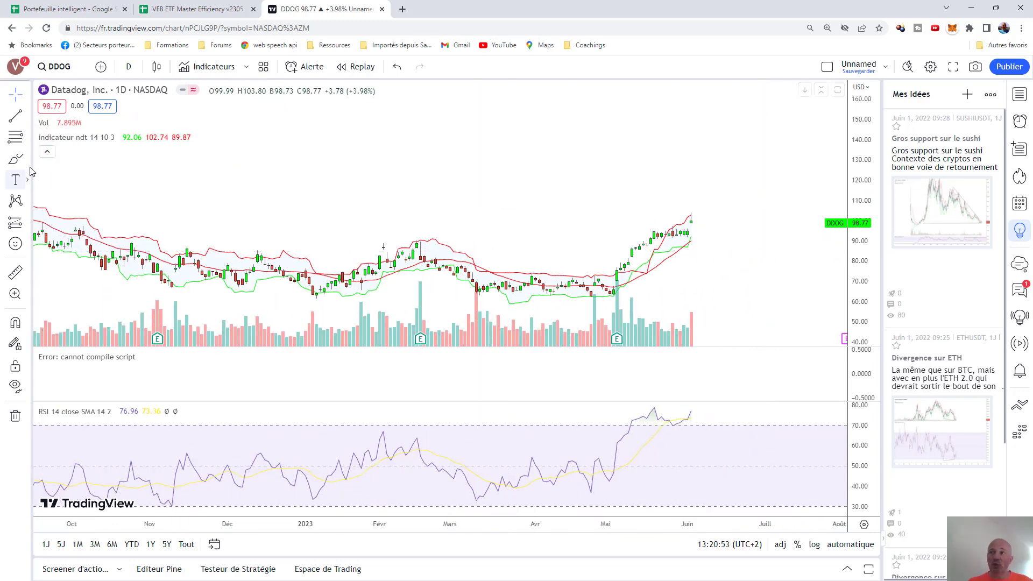
mouse_move(75, 146)
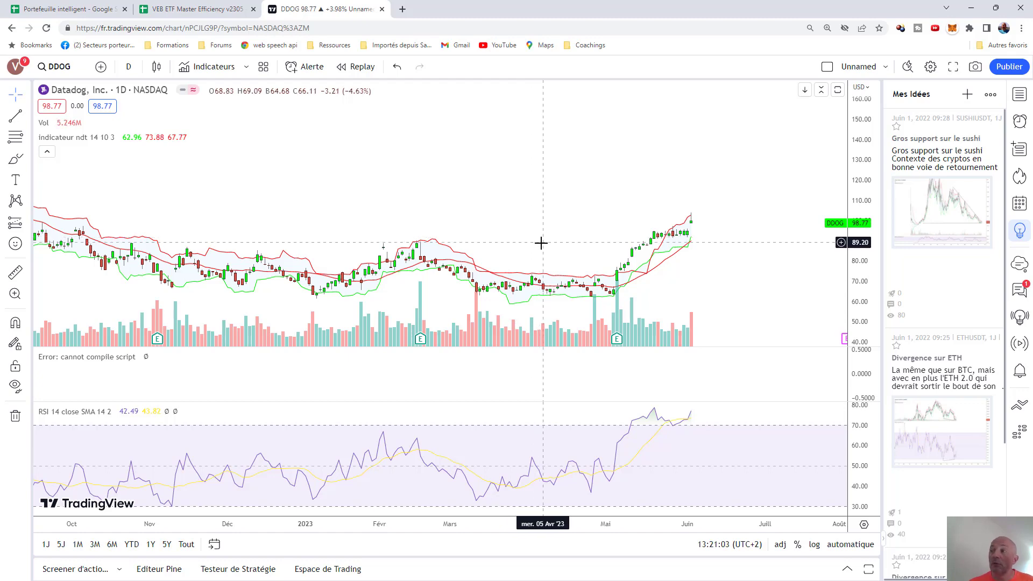
- Hide the Indicateur ndt overlay on Datadog's daily chart so only the candles and volume remain on the price pane
scroll(542, 244, down, 5)
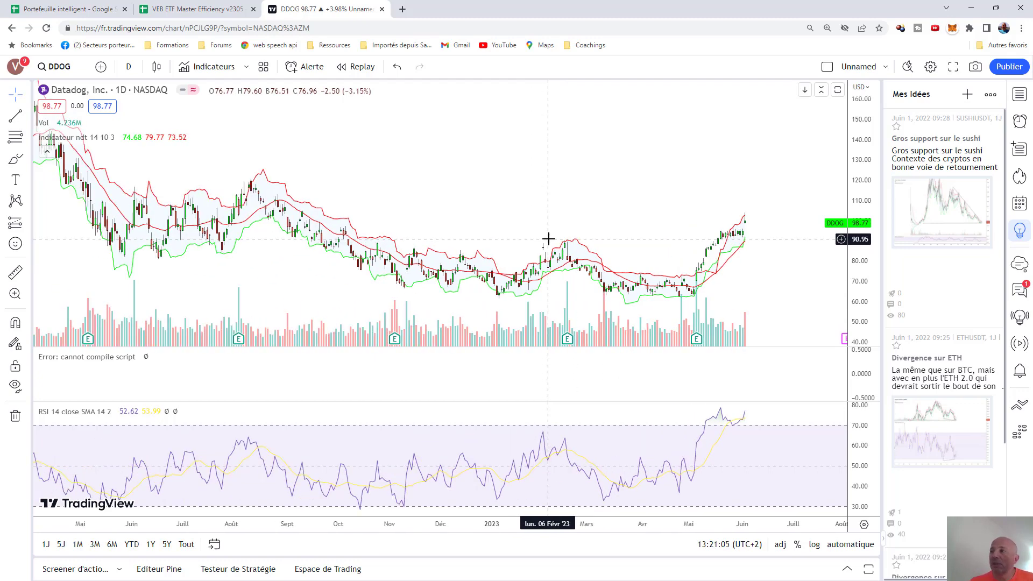
scroll(566, 242, up, 5)
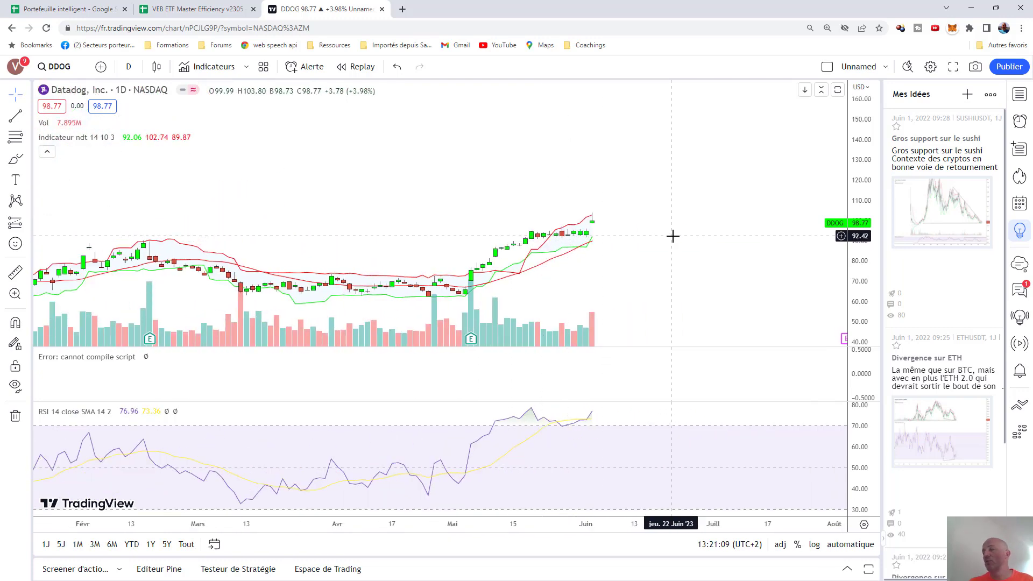
scroll(672, 237, down, 2)
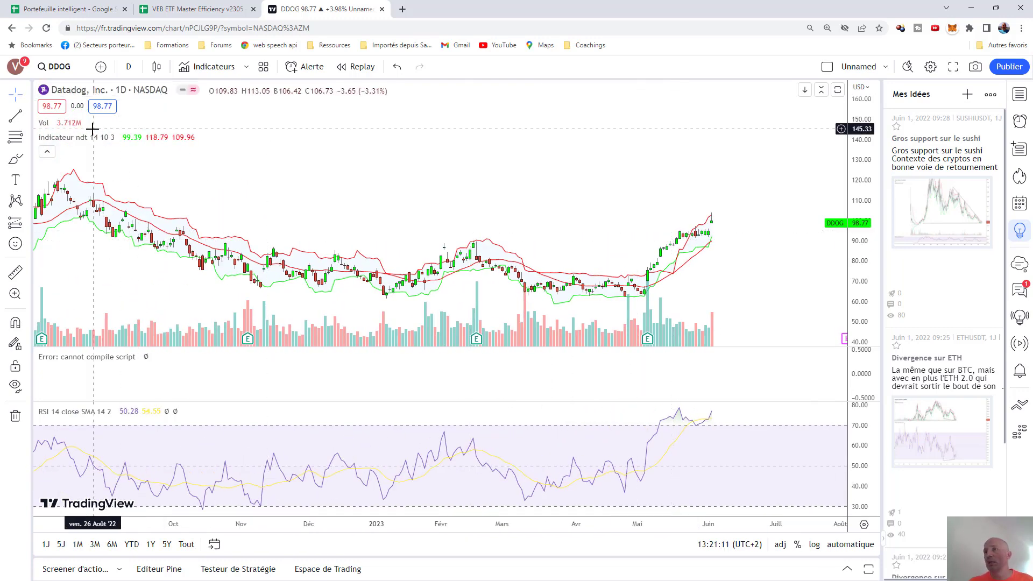
click(125, 137)
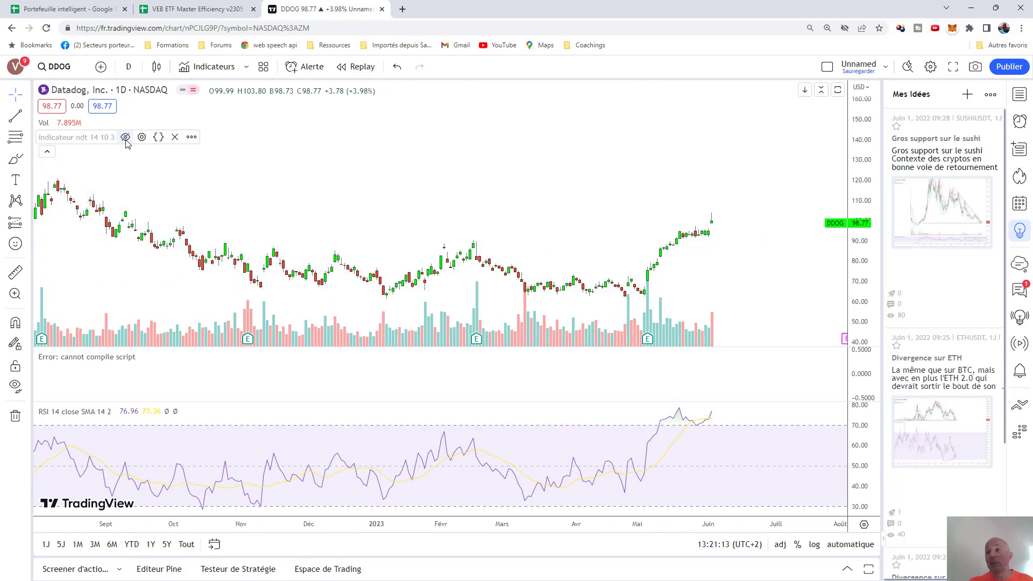
- Examine Datadog's daily price and RSI from the 2022 decline to the May–June 2023 rise, keeping the 1-day interval
scroll(616, 221, down, 4)
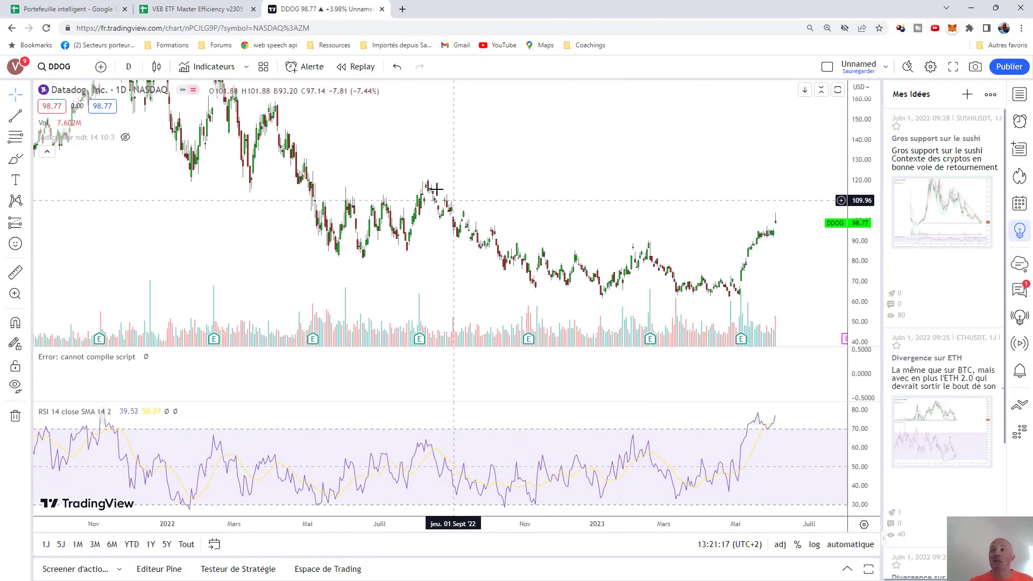
scroll(558, 214, up, 2)
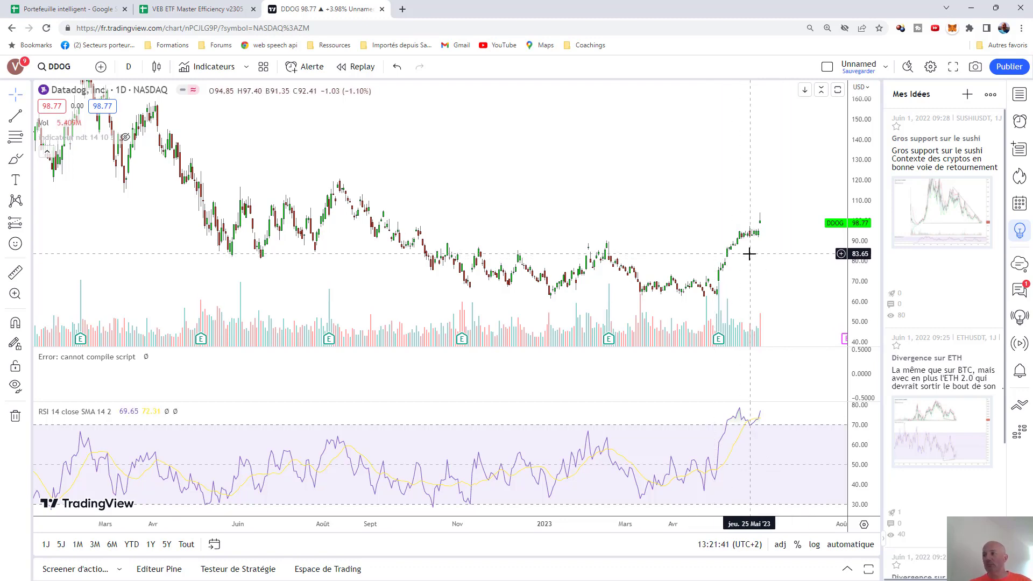
scroll(550, 243, up, 3)
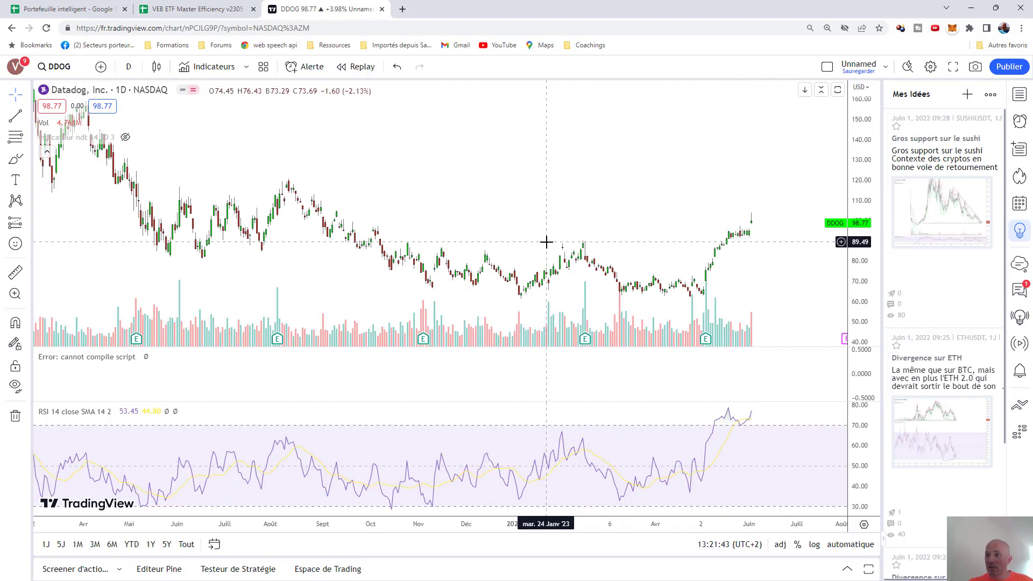
scroll(545, 243, down, 2)
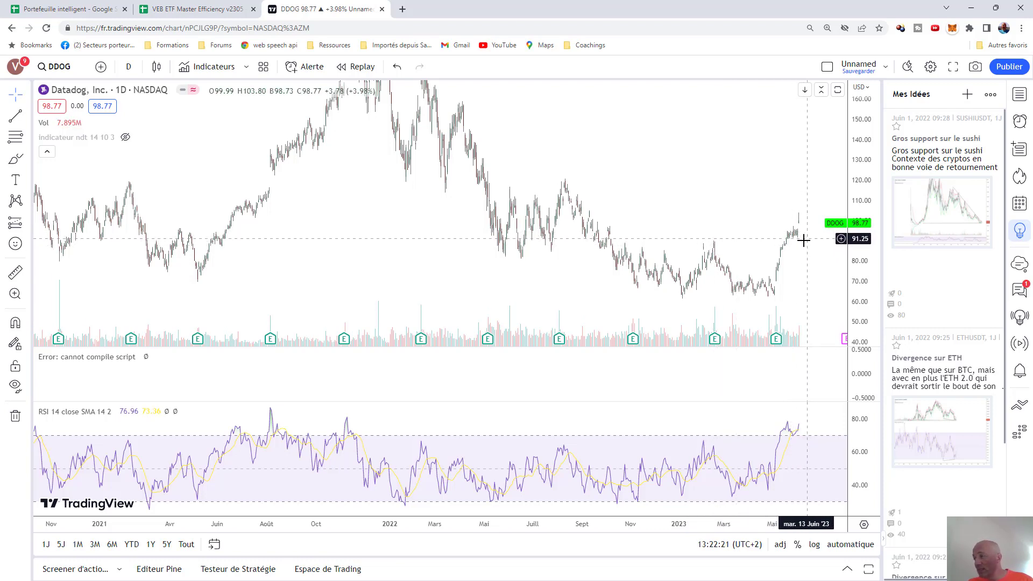
scroll(772, 242, up, 3)
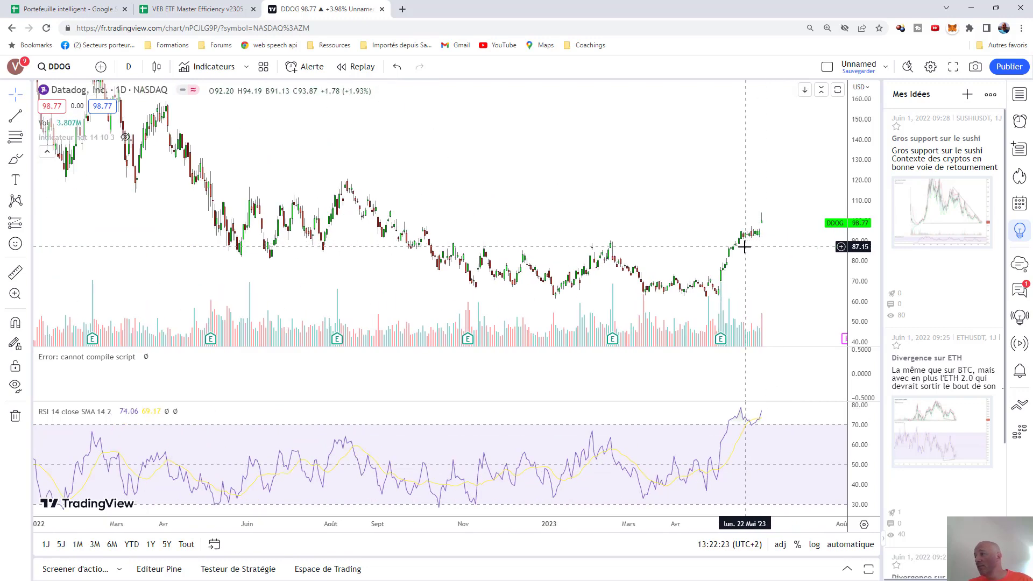
scroll(726, 259, up, 5)
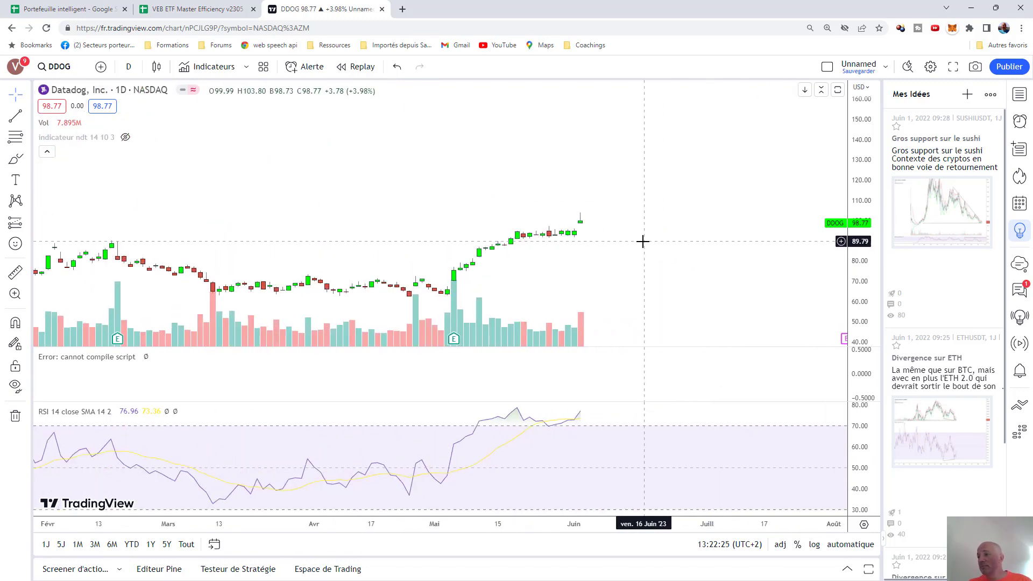
click(129, 66)
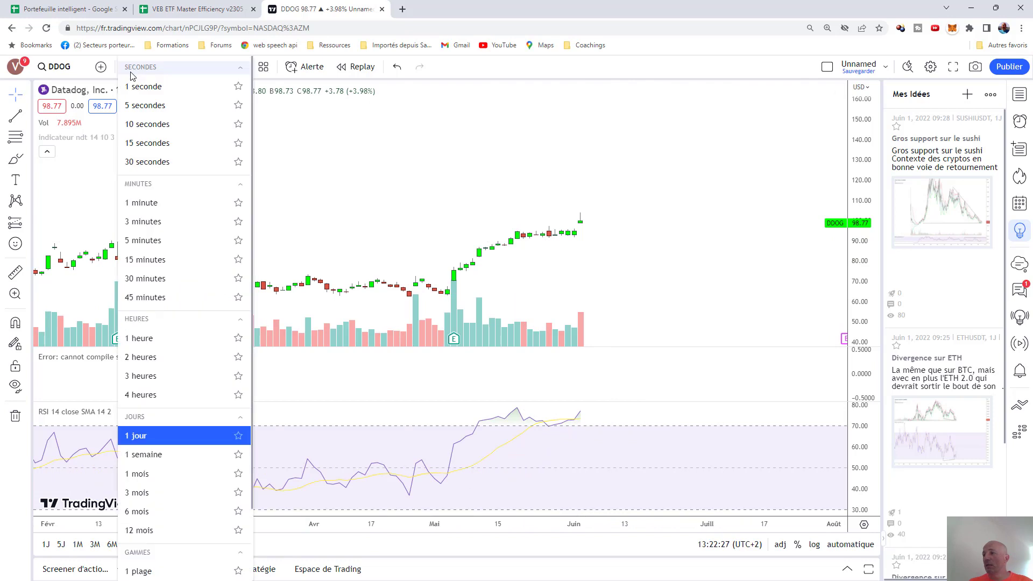
click(455, 338)
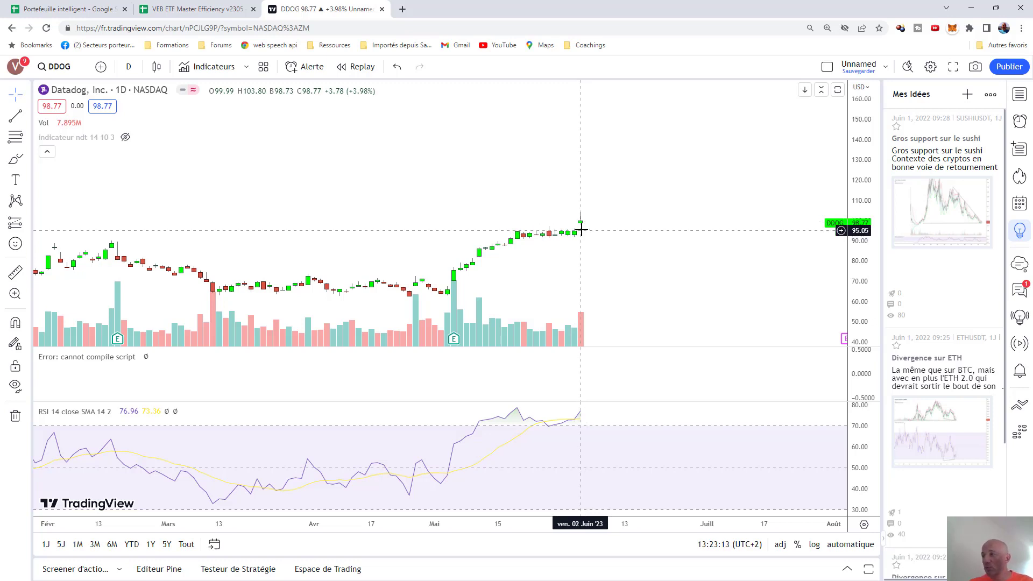
- Examine the May to early June 2023 candles up close, rescaling the price axis, and compare them with the preceding months
scroll(584, 229, up, 5)
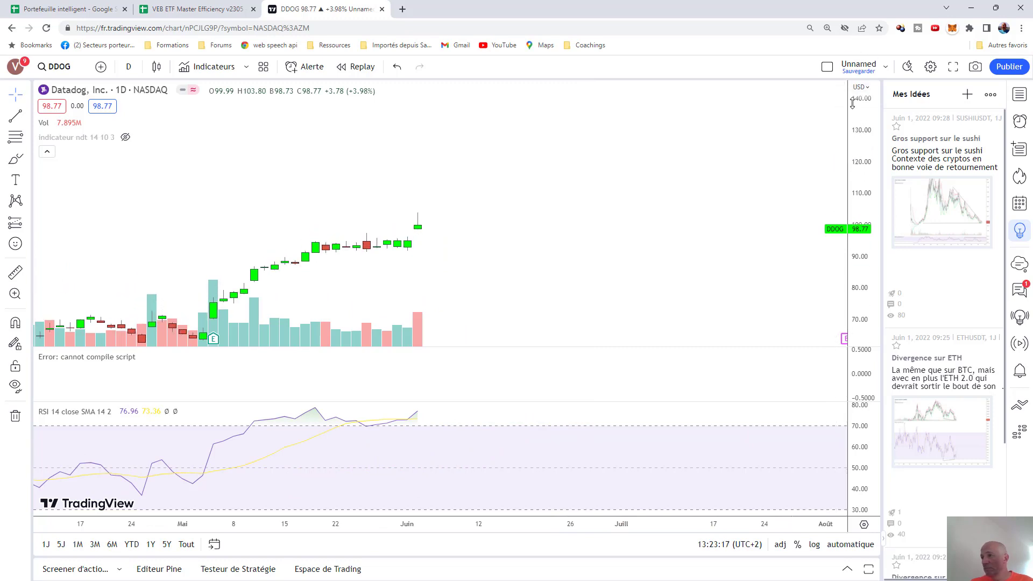
drag(853, 104, 853, 129)
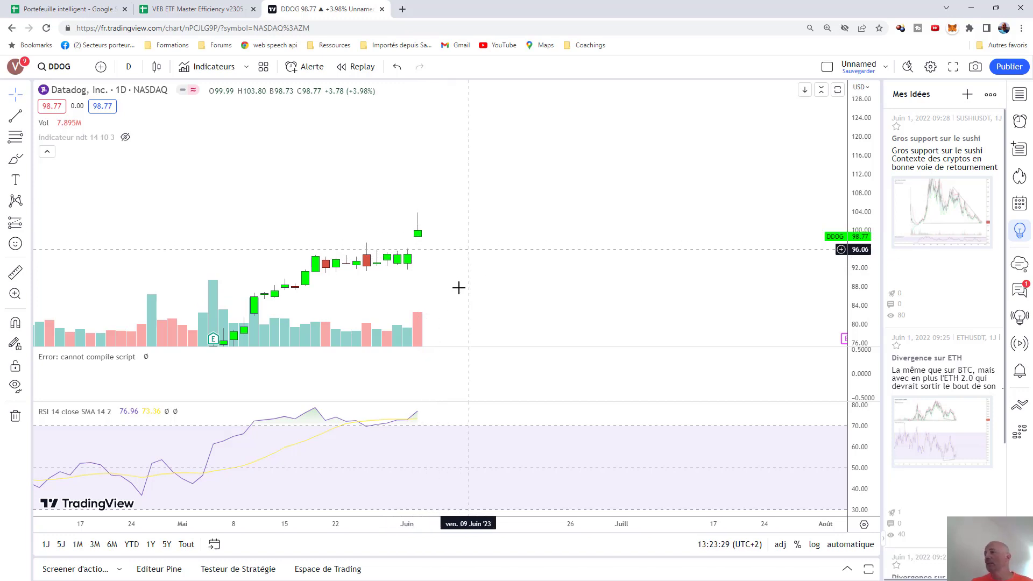
scroll(474, 269, left, 5)
scroll(476, 262, down, 2)
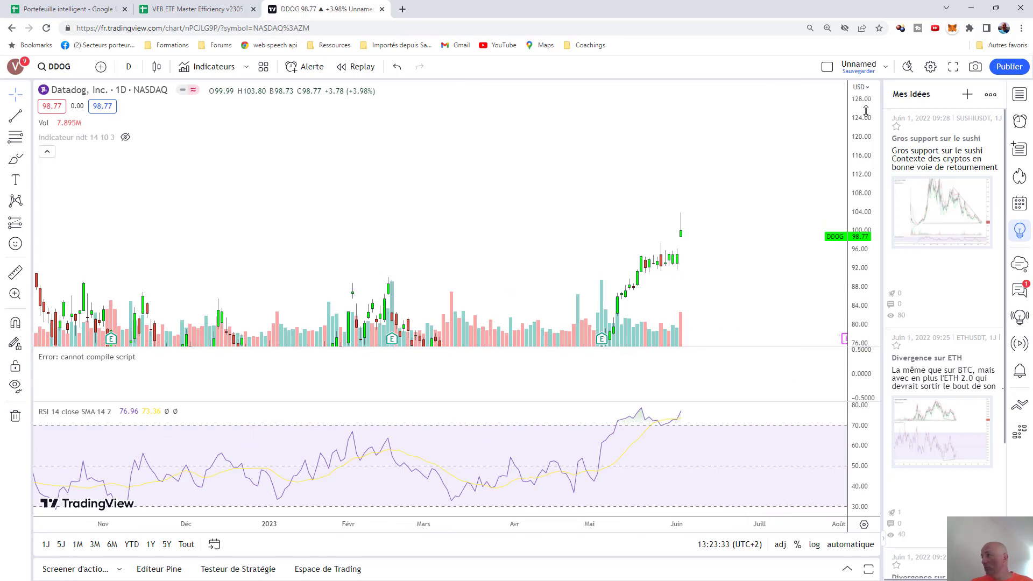
drag(866, 110, 866, 161)
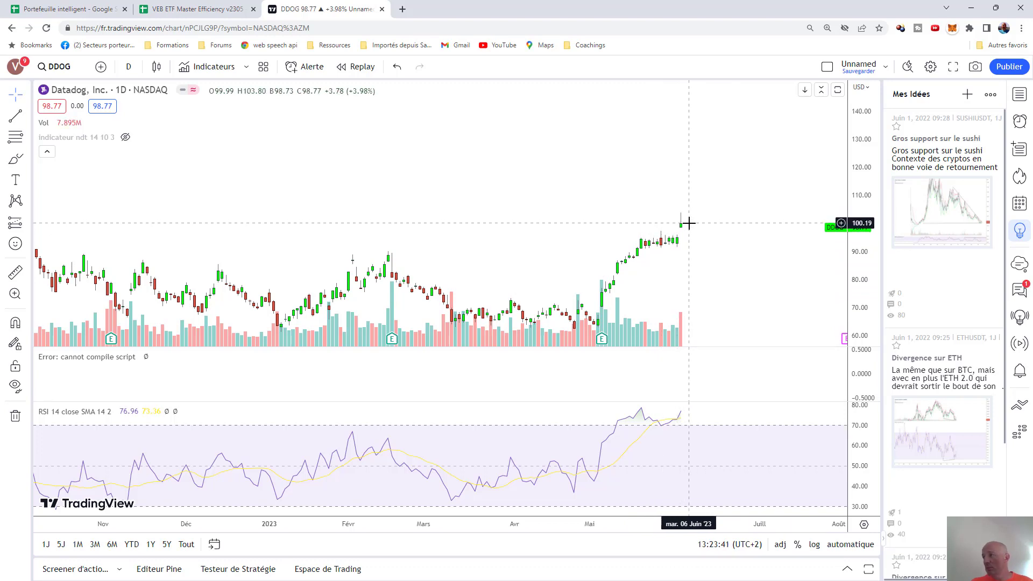
- Compress the Datadog price scale to show the late 2021 peak and follow the daily decline through to June 2023
scroll(538, 240, down, 5)
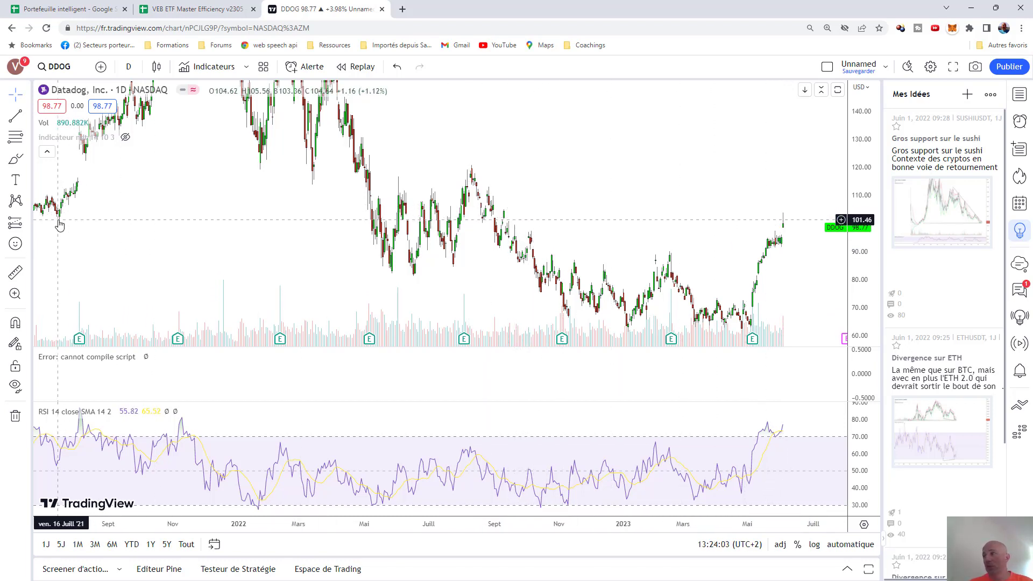
drag(55, 220, 373, 250)
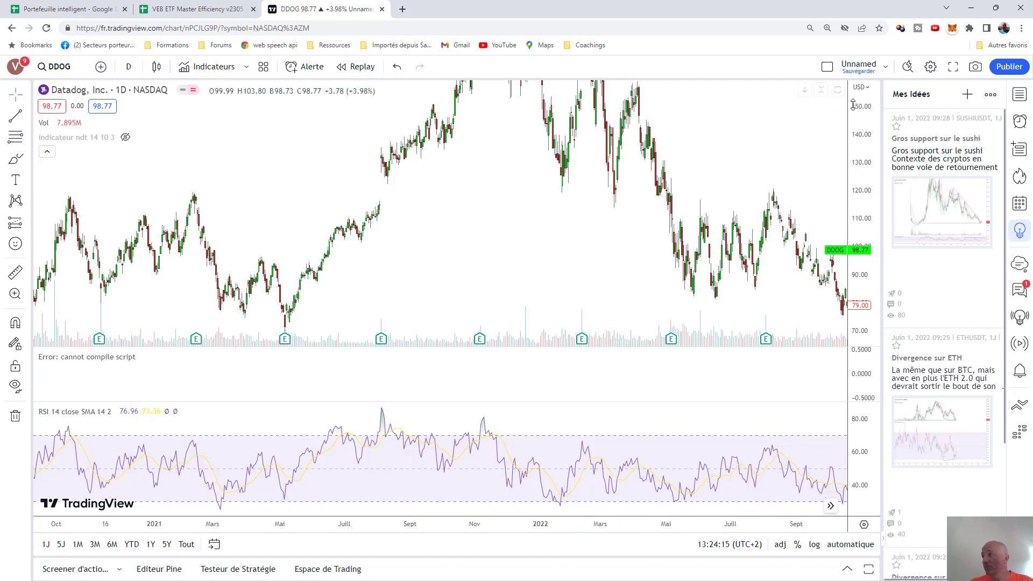
drag(850, 129, 850, 274)
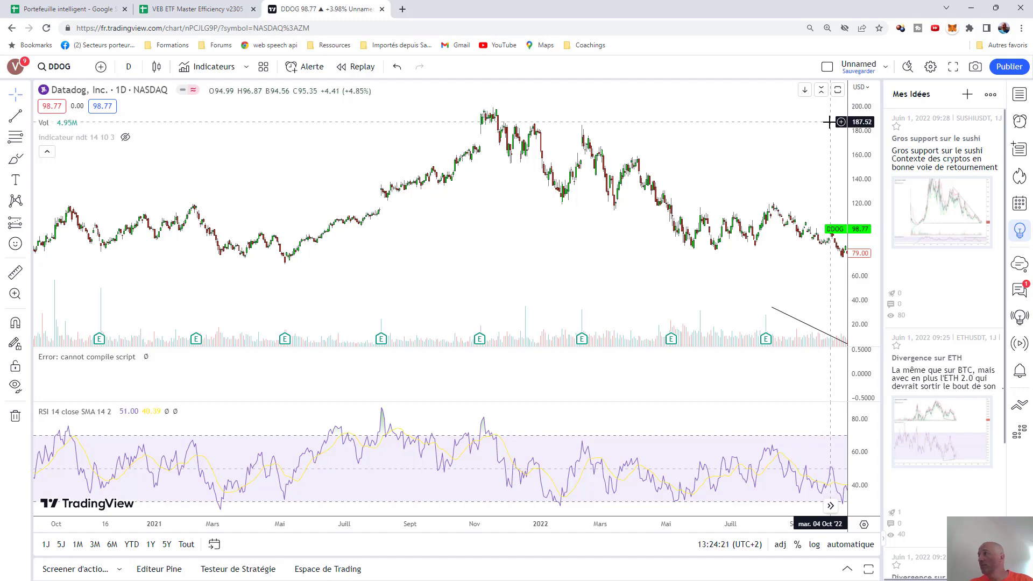
drag(759, 116, 733, 154)
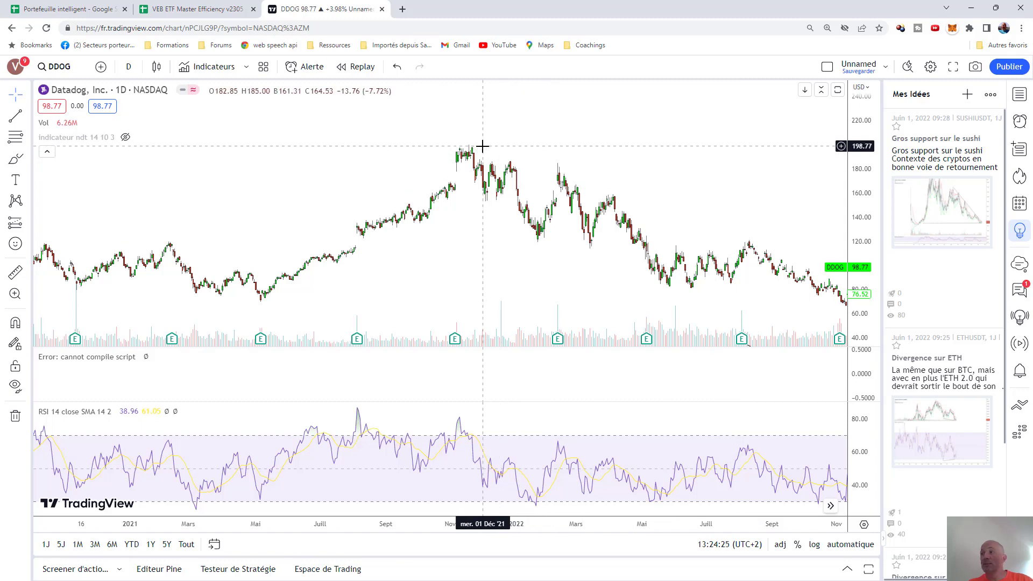
scroll(540, 233, right, 10)
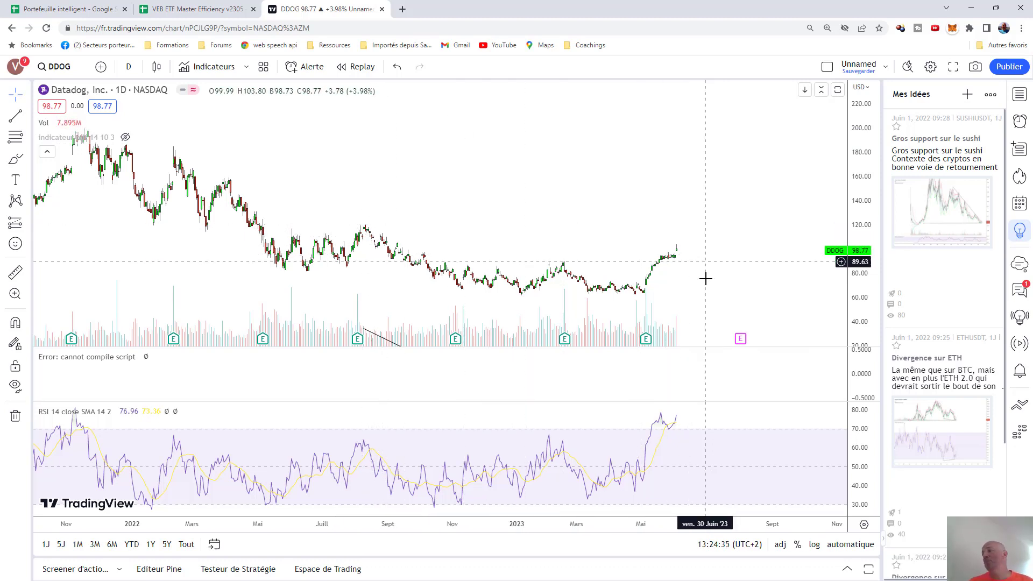
- Examine Datadog's full daily price and RSI history from its 2019 listing to June 2023
scroll(256, 150, down, 2)
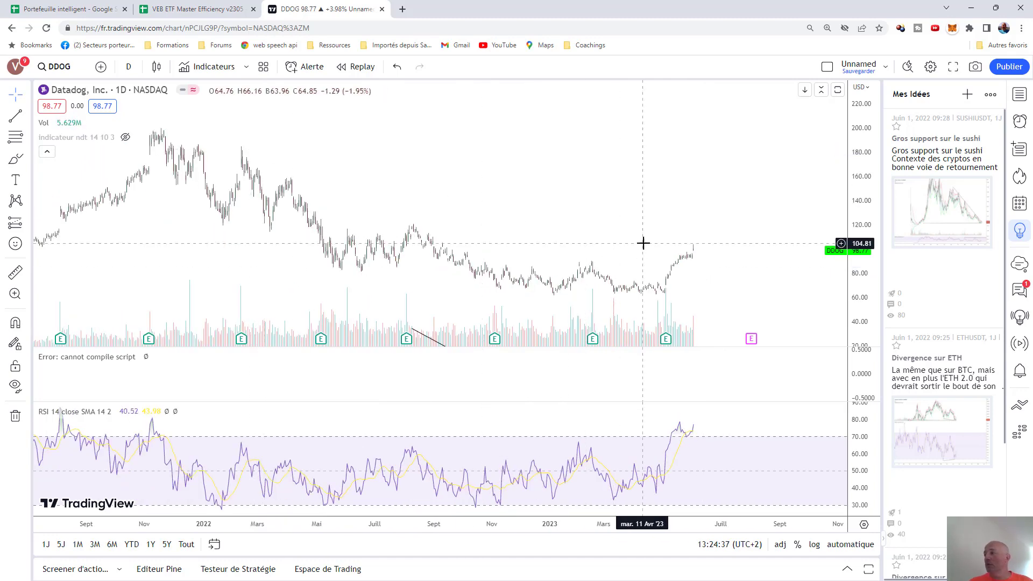
scroll(629, 236, down, 1)
scroll(628, 235, down, 4)
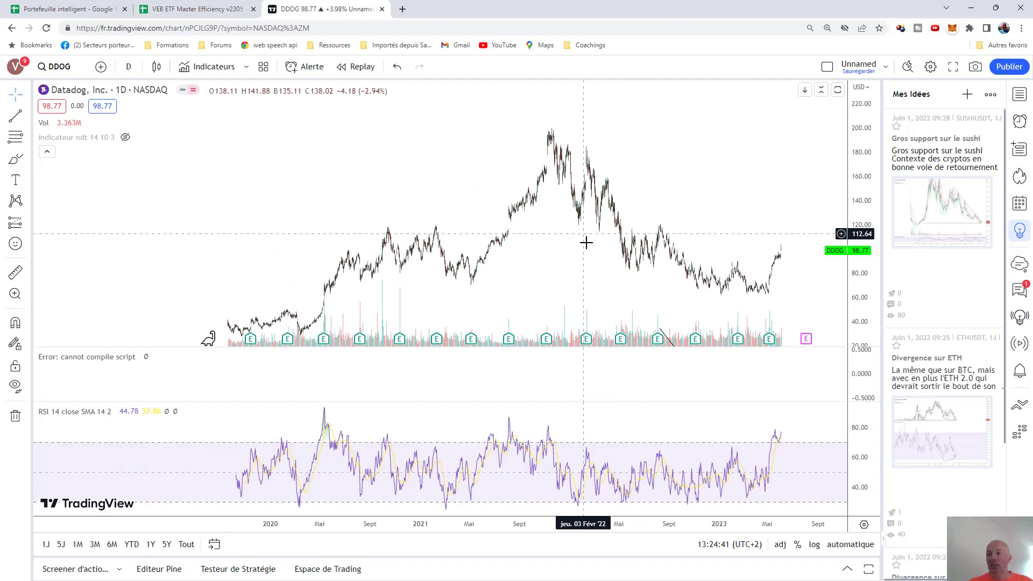
scroll(334, 182, up, 2)
scroll(396, 213, up, 1)
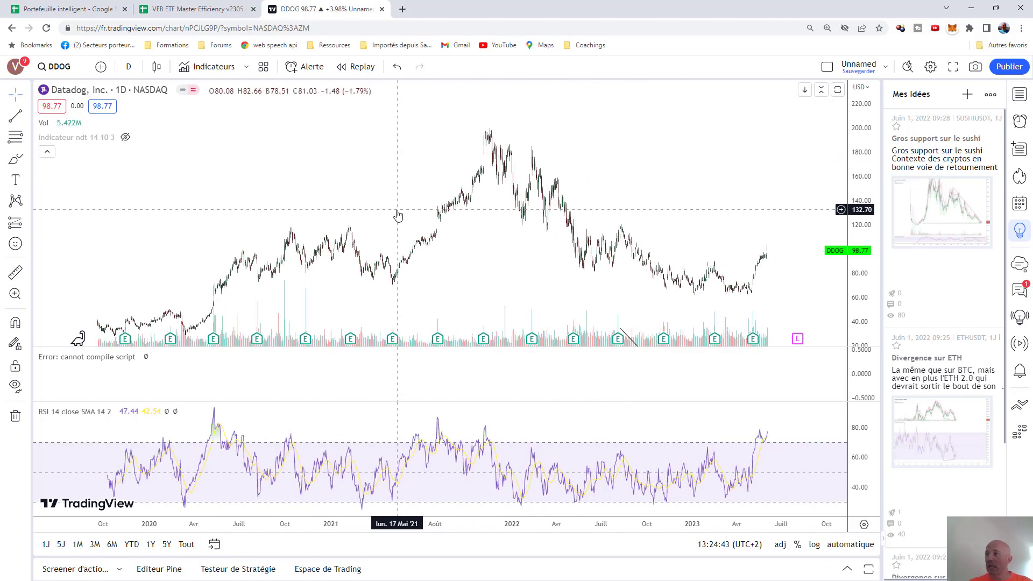
scroll(398, 216, up, 2)
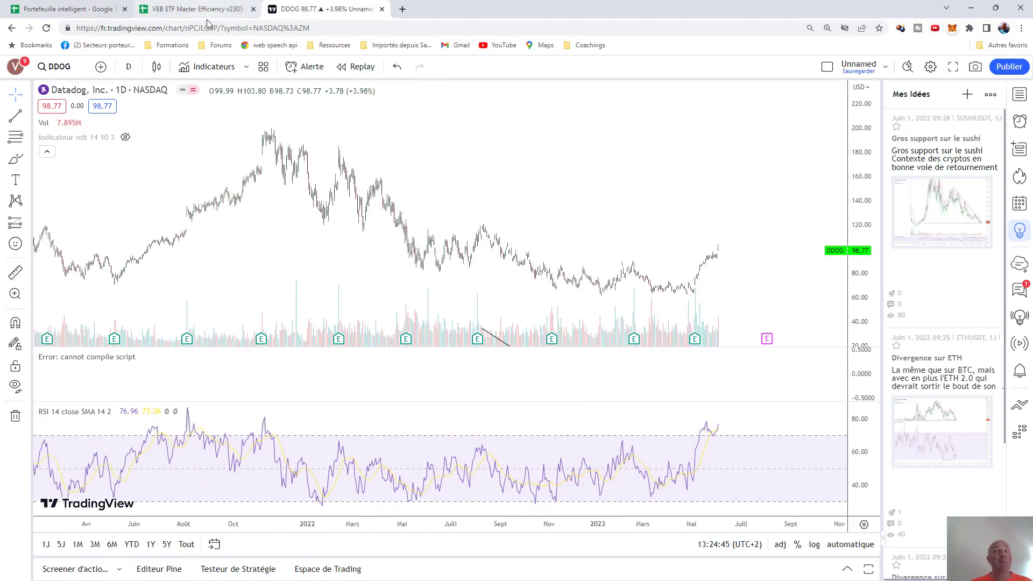
- Glance at the VEB ETF Master Efficiency spreadsheet, return to TradingView and compare Datadog's 2022 downtrend with its spring 2023 rise
click(172, 18)
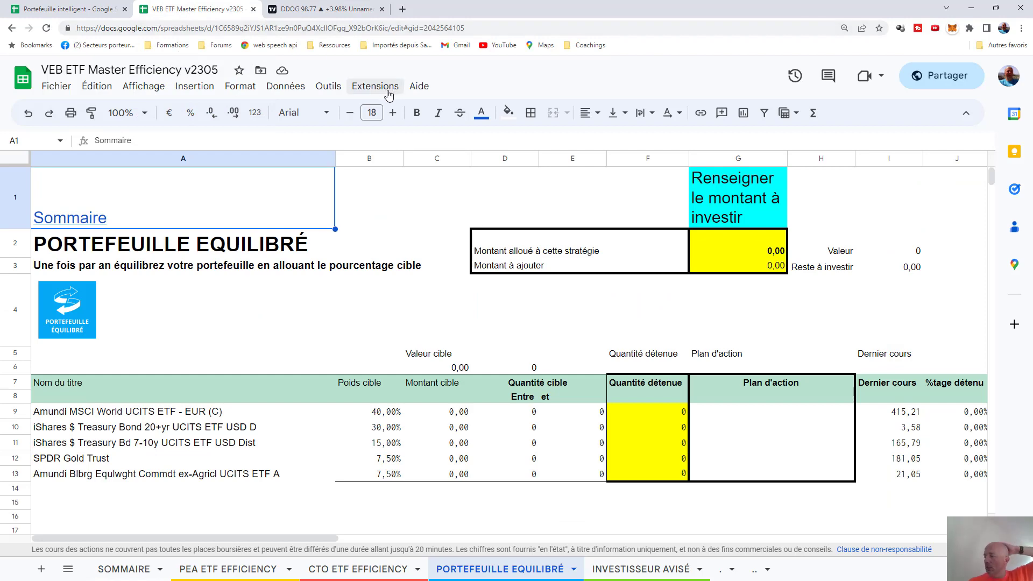
click(330, 11)
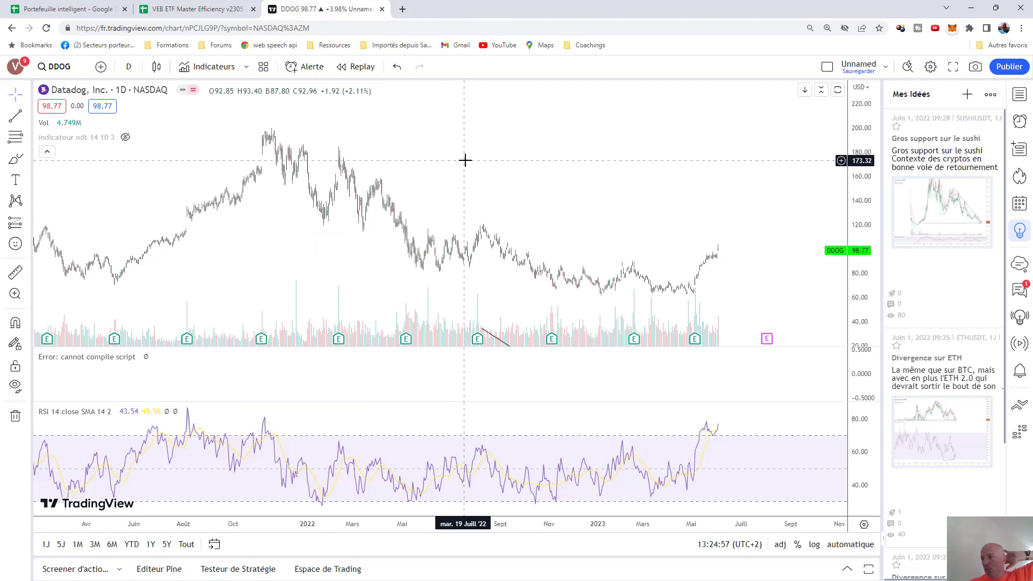
scroll(427, 175, up, 4)
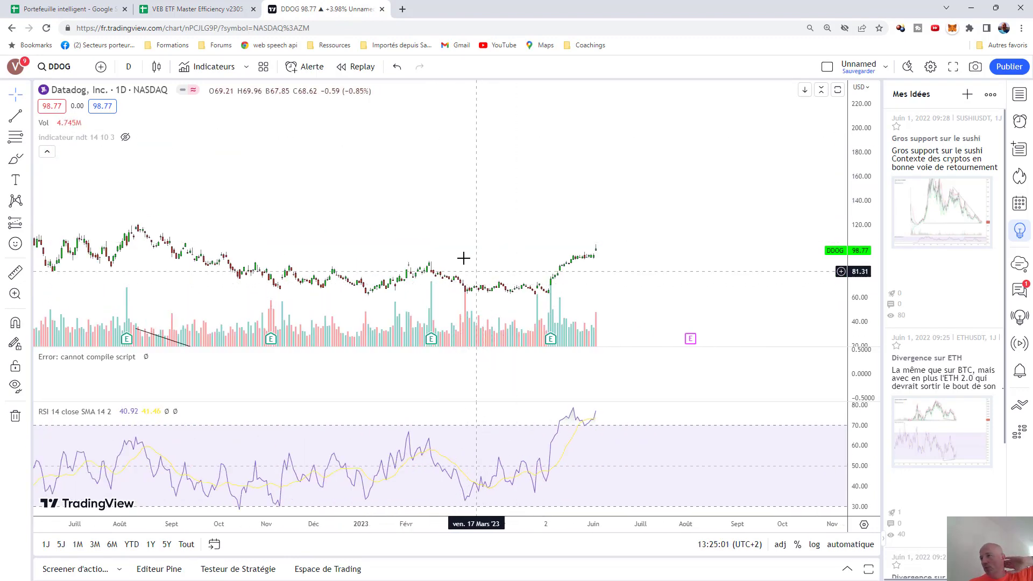
drag(463, 258, 840, 263)
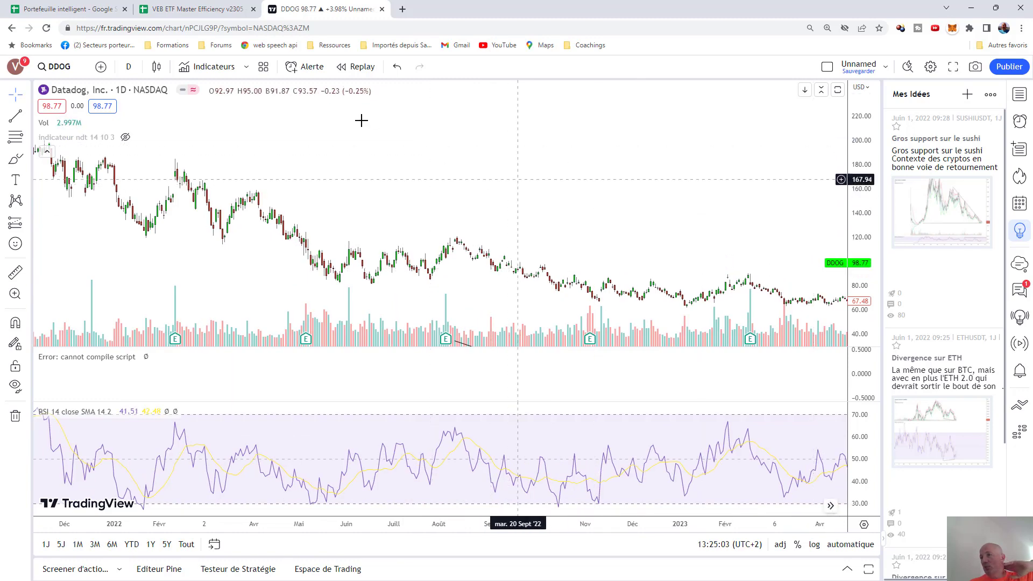
drag(541, 194, 282, 156)
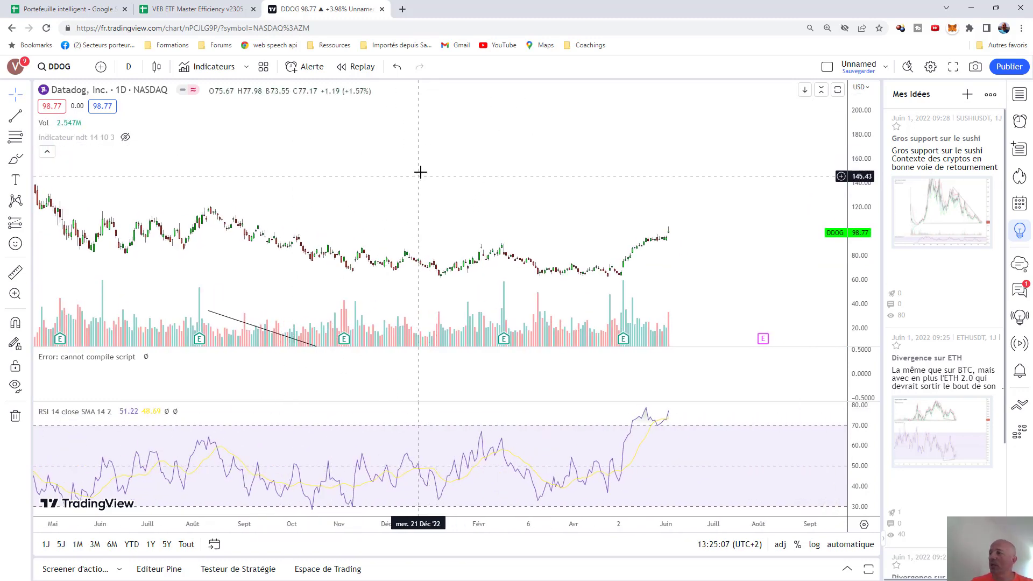
scroll(562, 196, down, 4)
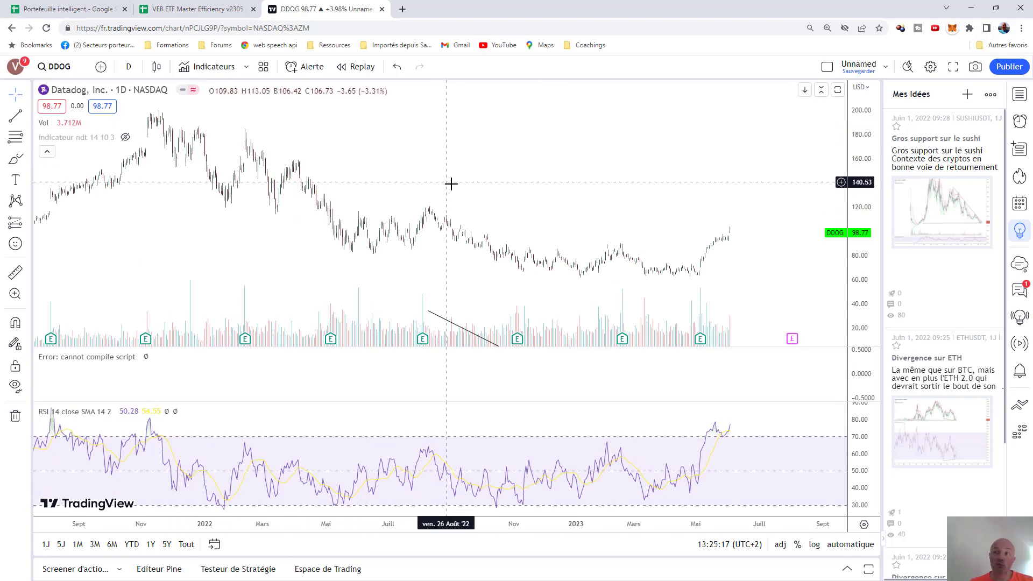
scroll(451, 184, down, 3)
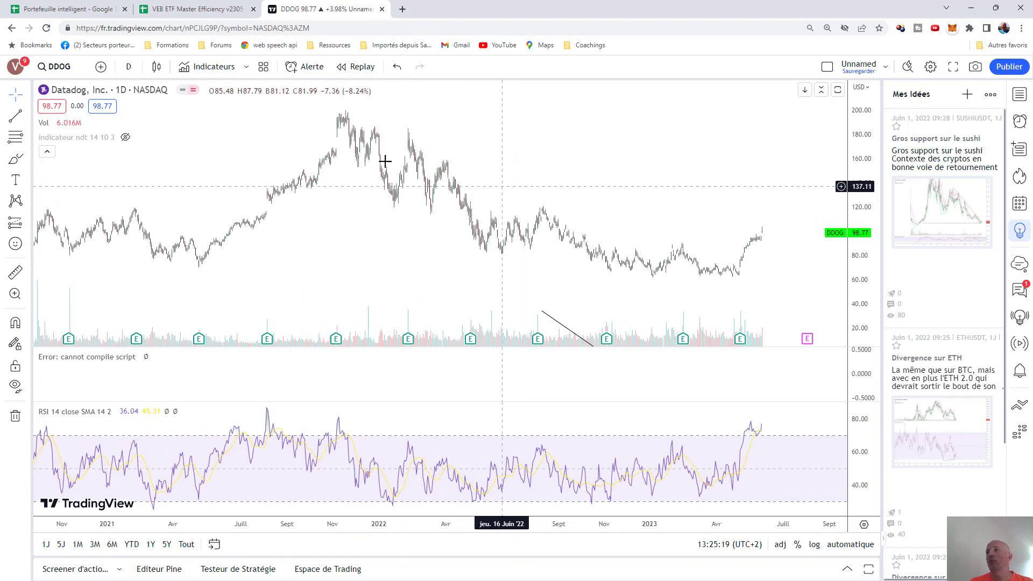
- Switch to the Portefeuille intelligent spreadsheet and examine the Portefeuille 1 and Portefeuille 2 momentum rankings on the Classement sheet
click(57, 10)
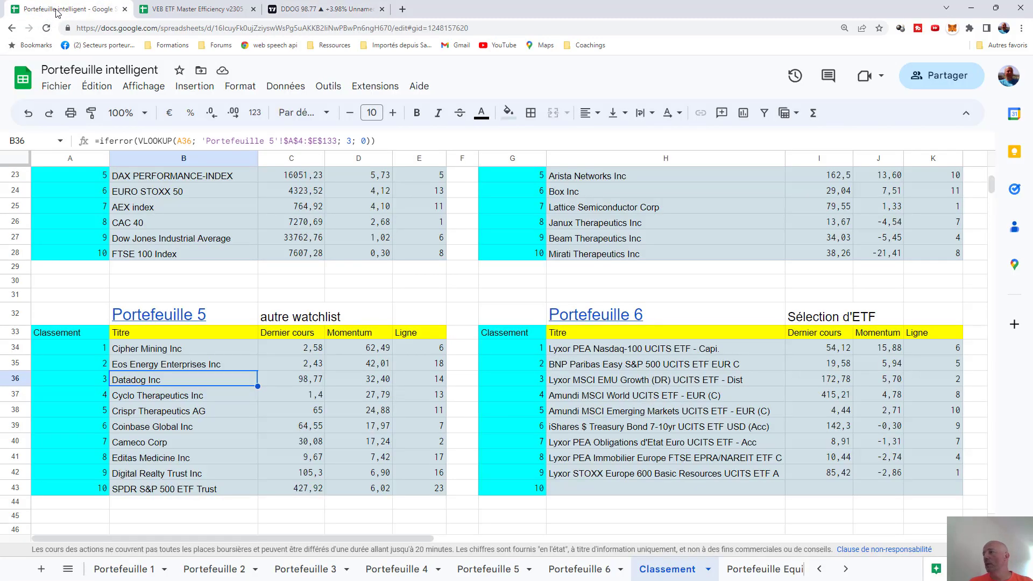
scroll(338, 171, up, 7)
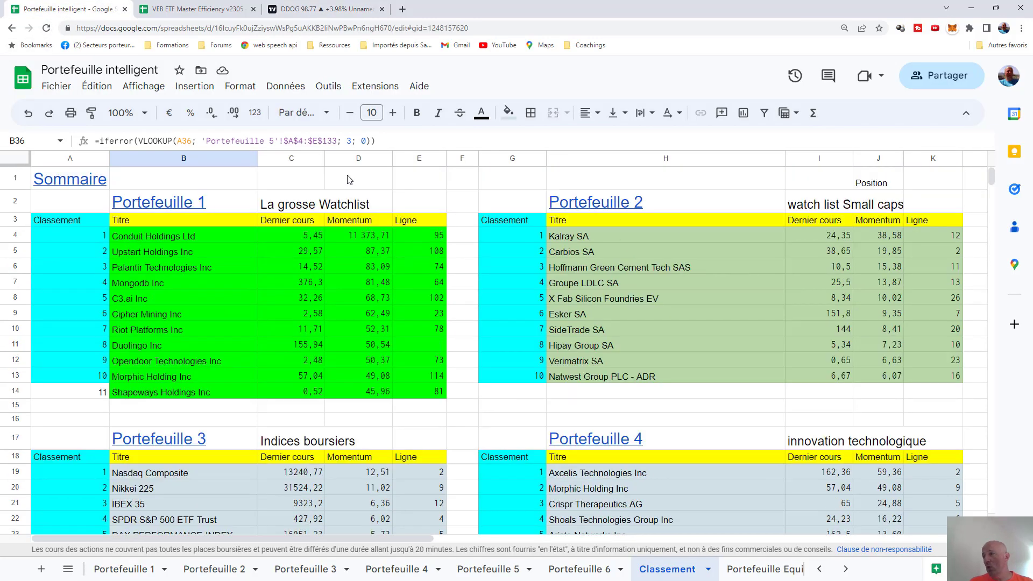
click(560, 182)
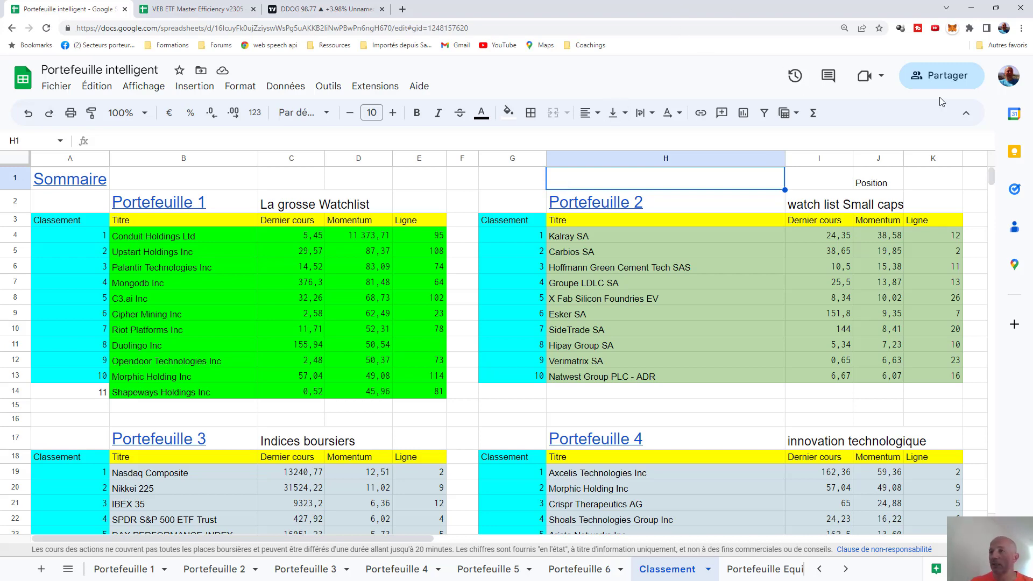
click(458, 225)
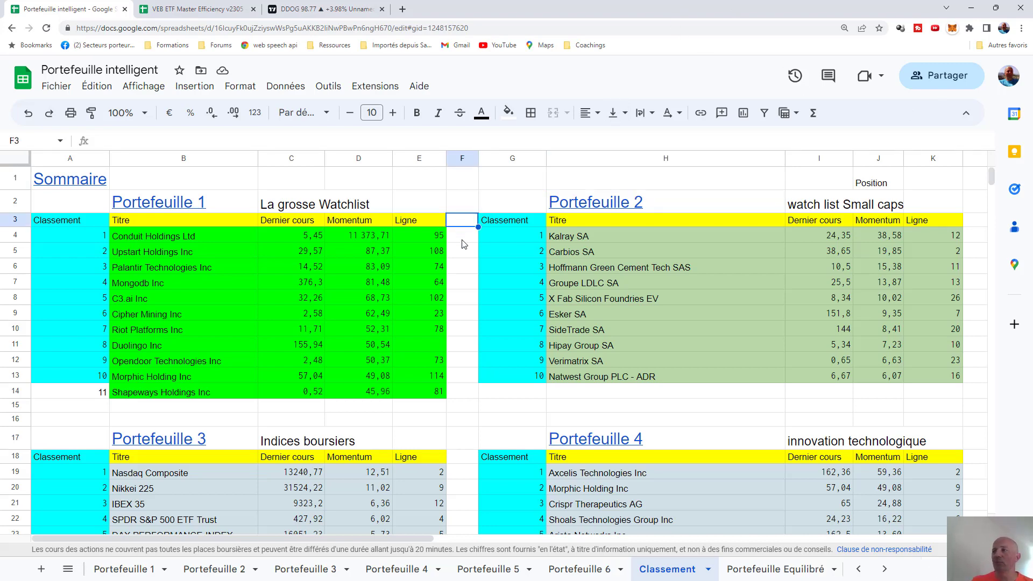
click(466, 267)
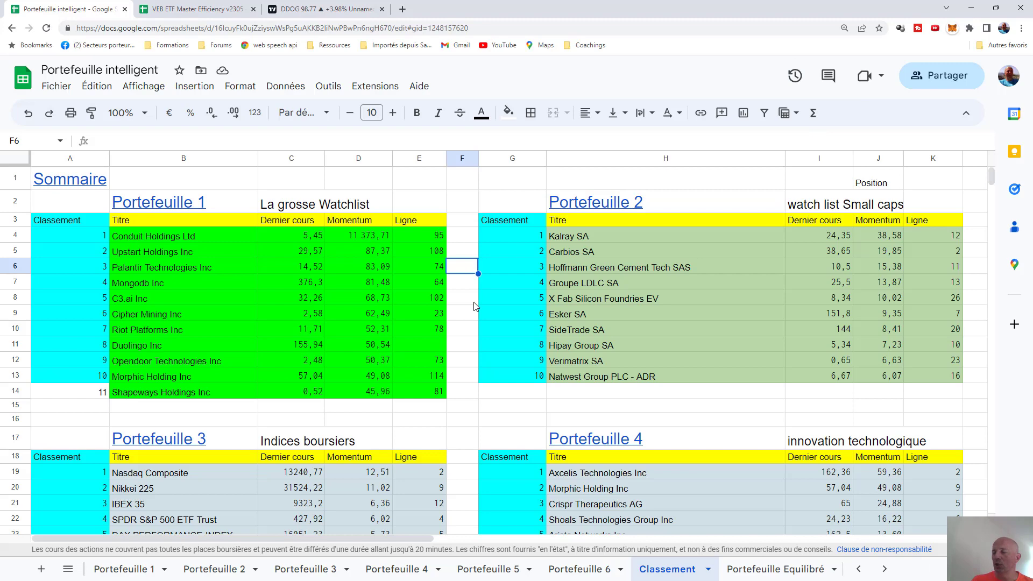
click(468, 394)
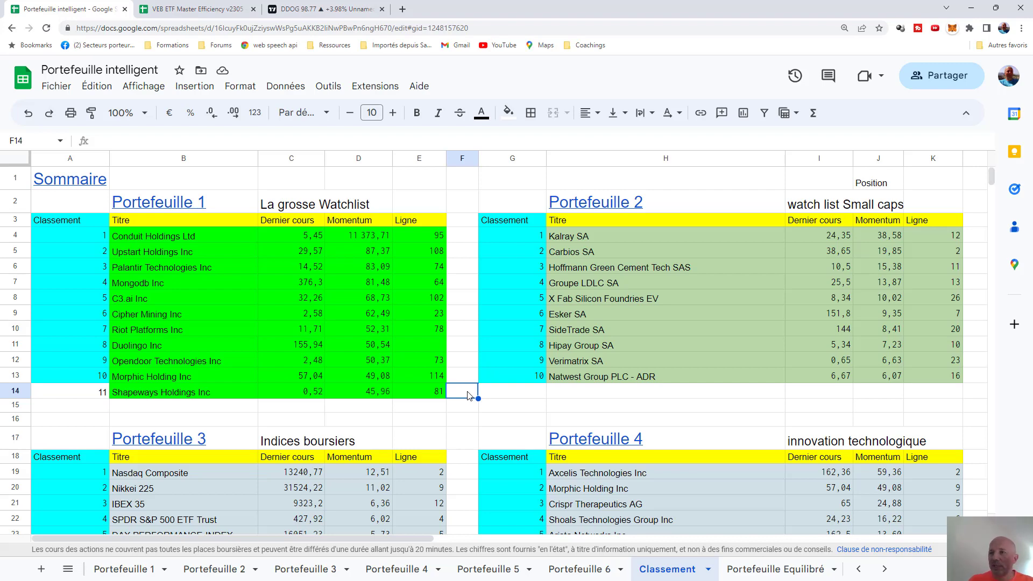
click(469, 222)
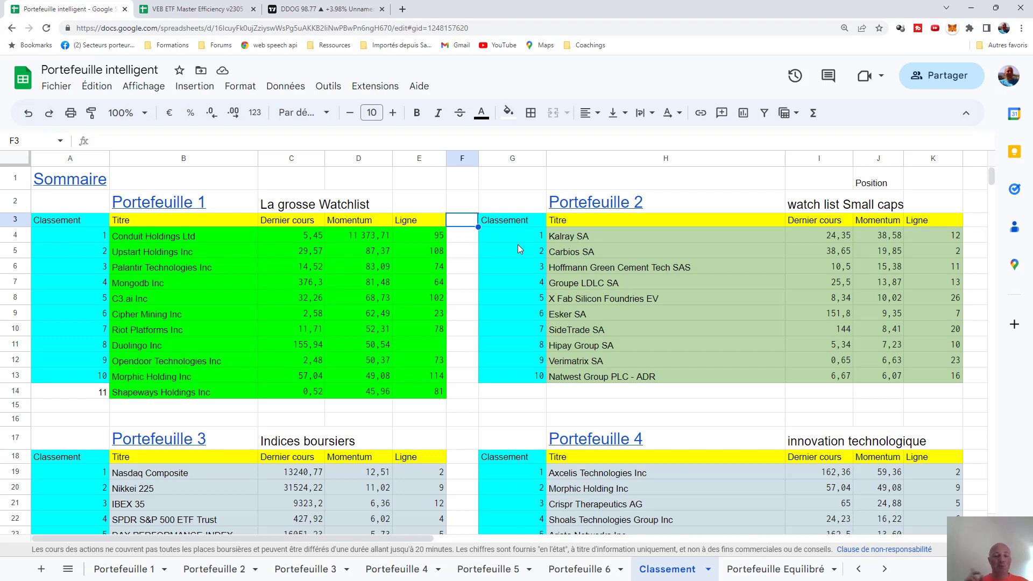
scroll(511, 238, down, 1)
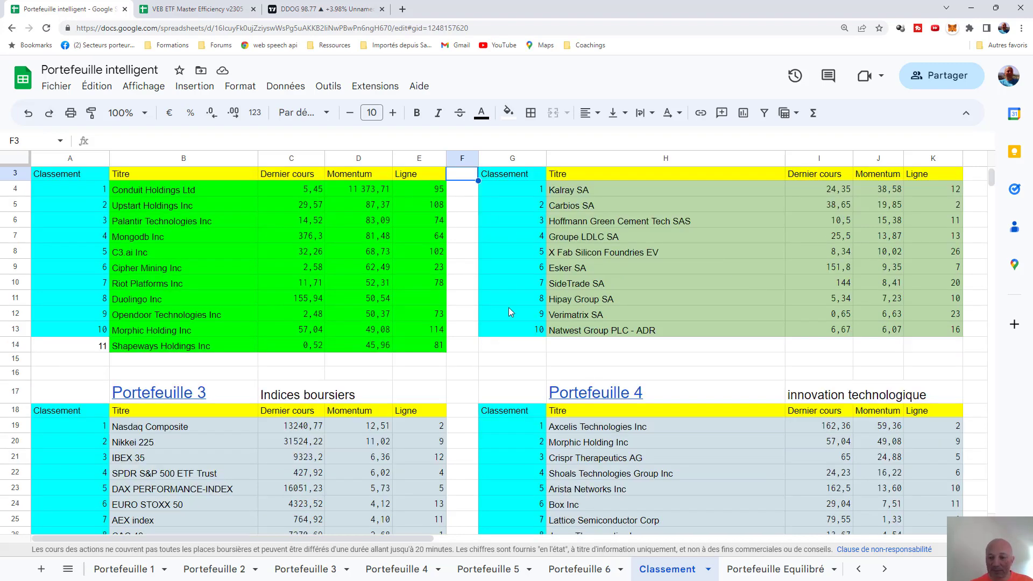